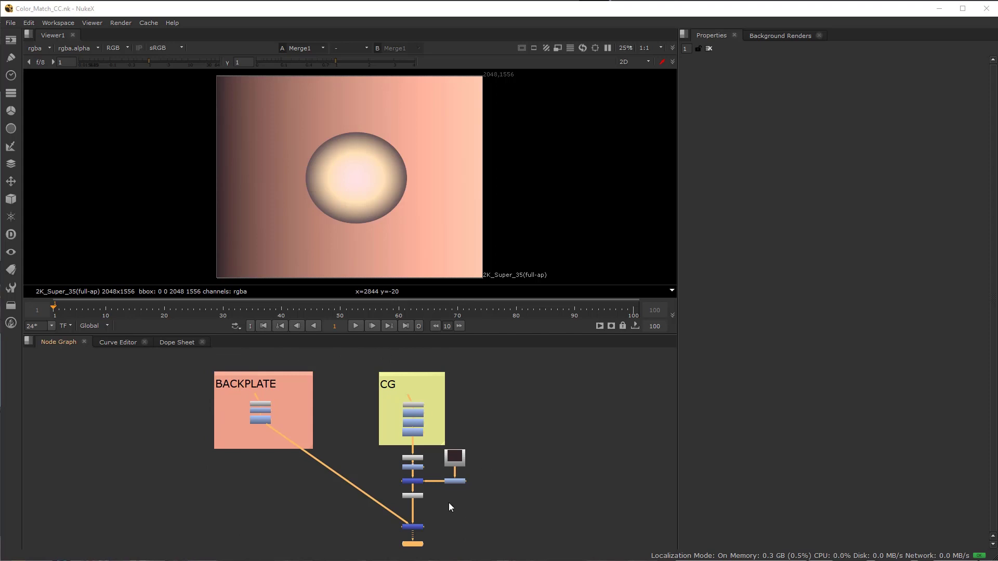
# Step: Move the Premult1 node lower in the CG branch to make room beneath Merge2 (hypot)
pyautogui.scroll(5, 444, 484)
pyautogui.click(370, 468)
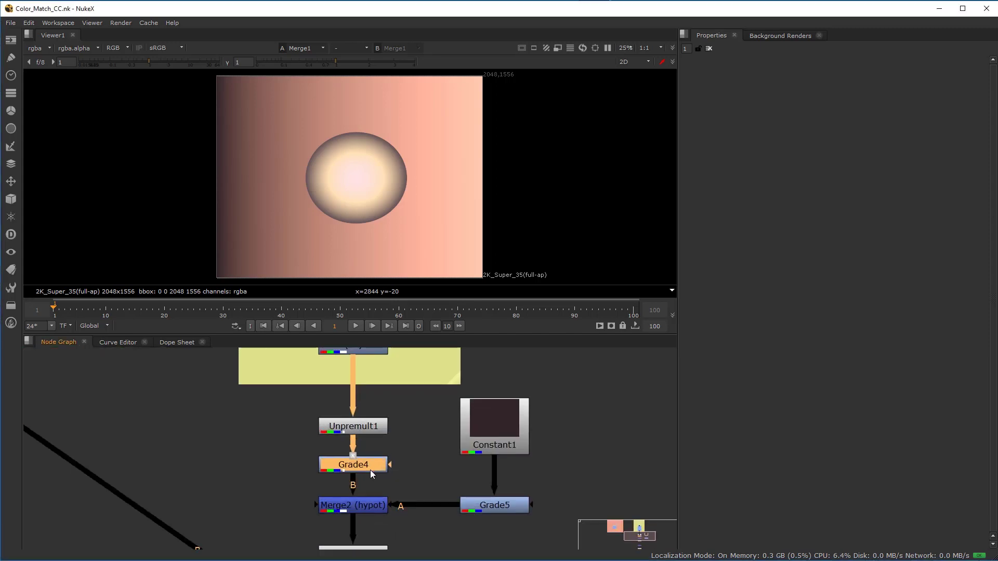
pyautogui.moveTo(418, 512); pyautogui.dragTo(437, 437, button='middle')
pyautogui.click(395, 433)
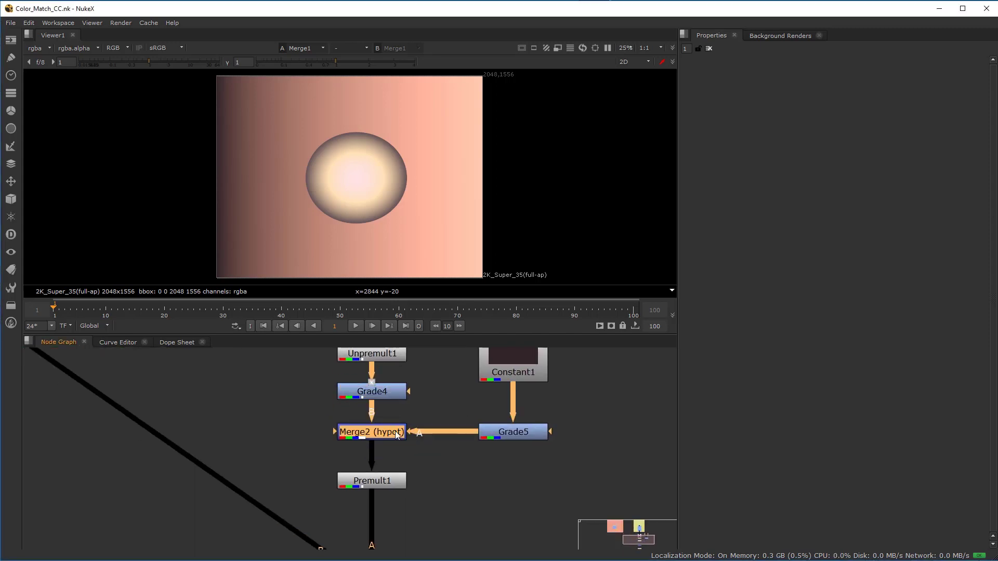
pyautogui.moveTo(381, 480); pyautogui.dragTo(381, 514)
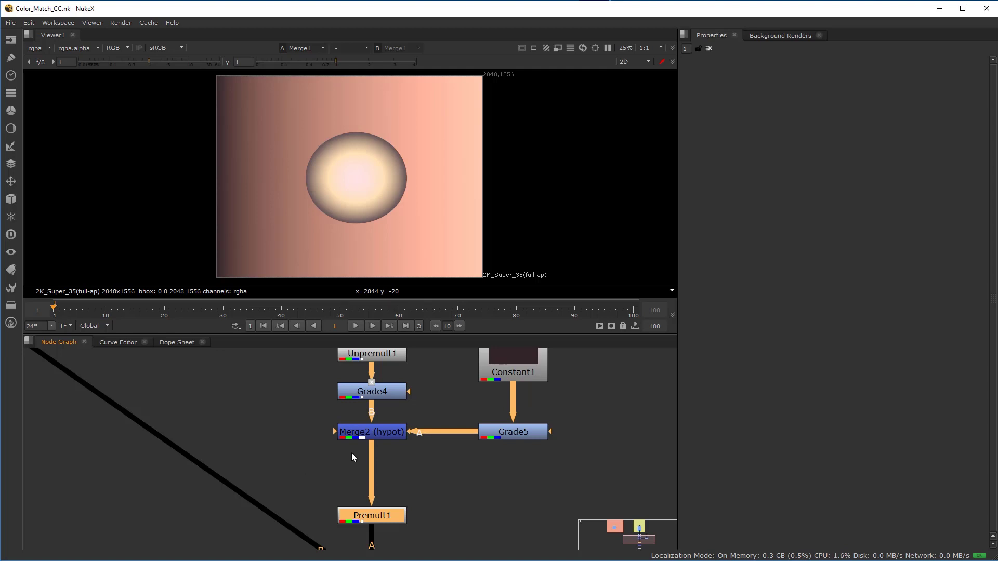
# Step: Review the BACKPLATE and CG branches, and open the Grade4 properties to examine its grading values
pyautogui.scroll(-5, 352, 453)
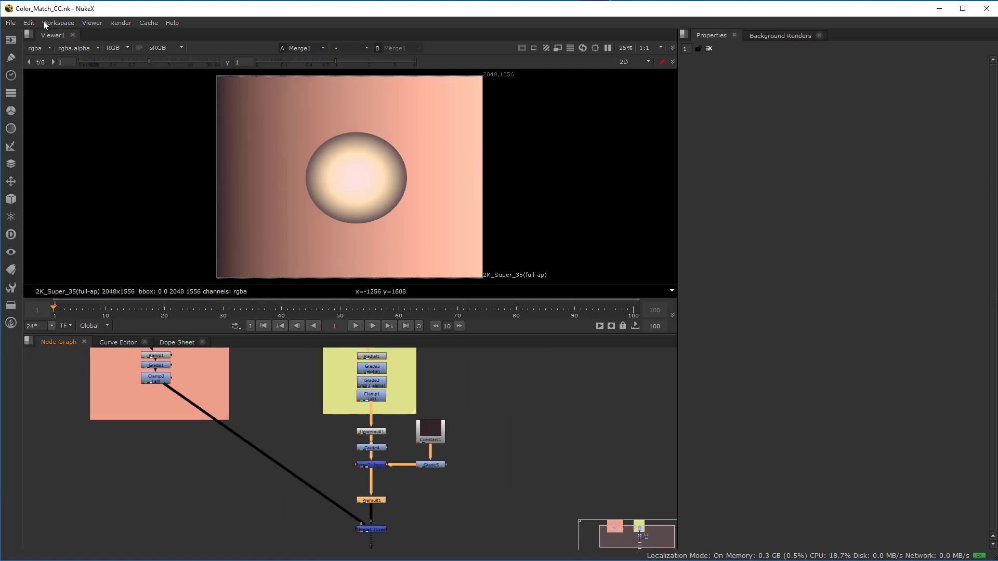
pyautogui.scroll(3, 342, 432)
pyautogui.scroll(-5, 335, 469)
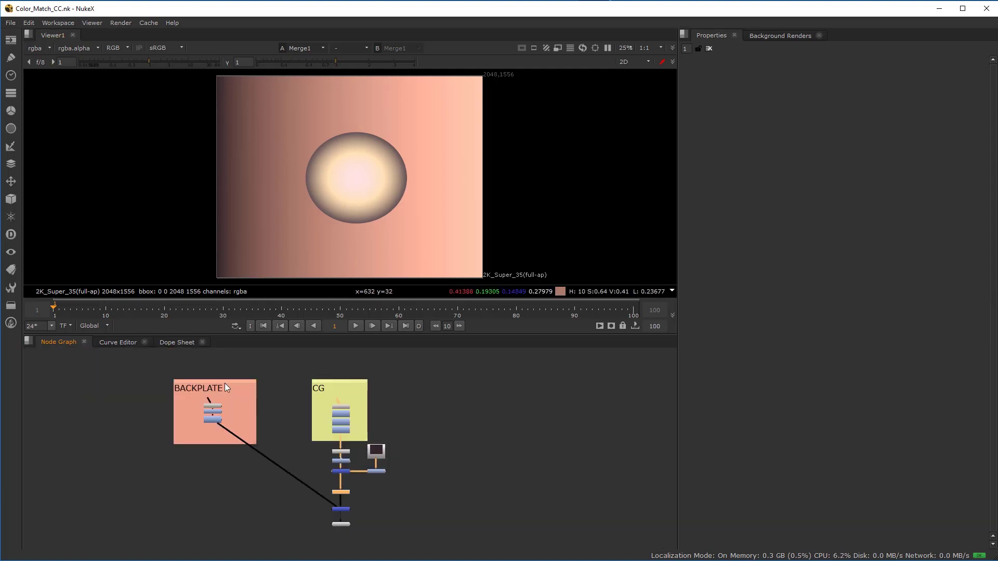
pyautogui.scroll(5, 292, 482)
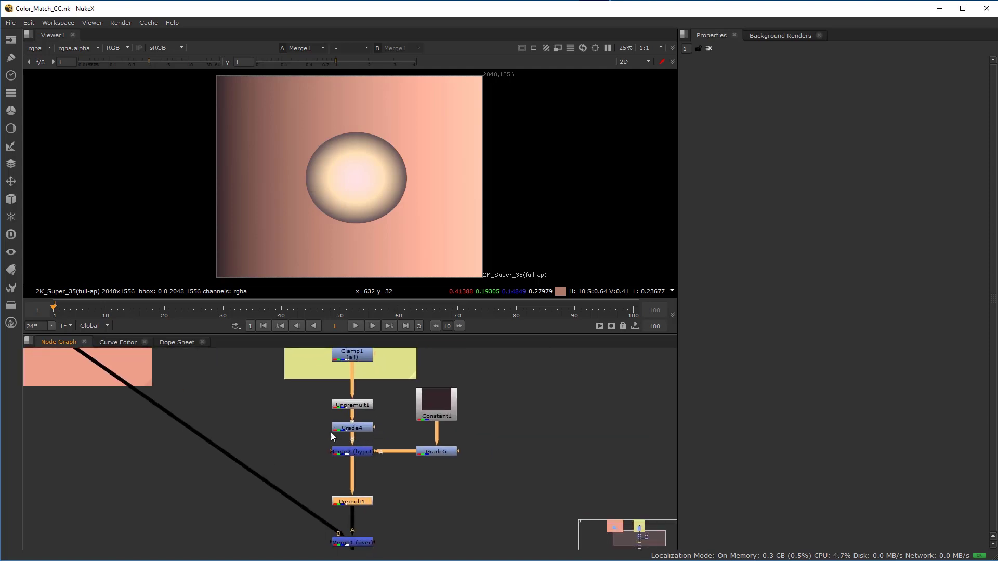
pyautogui.scroll(1, 333, 436)
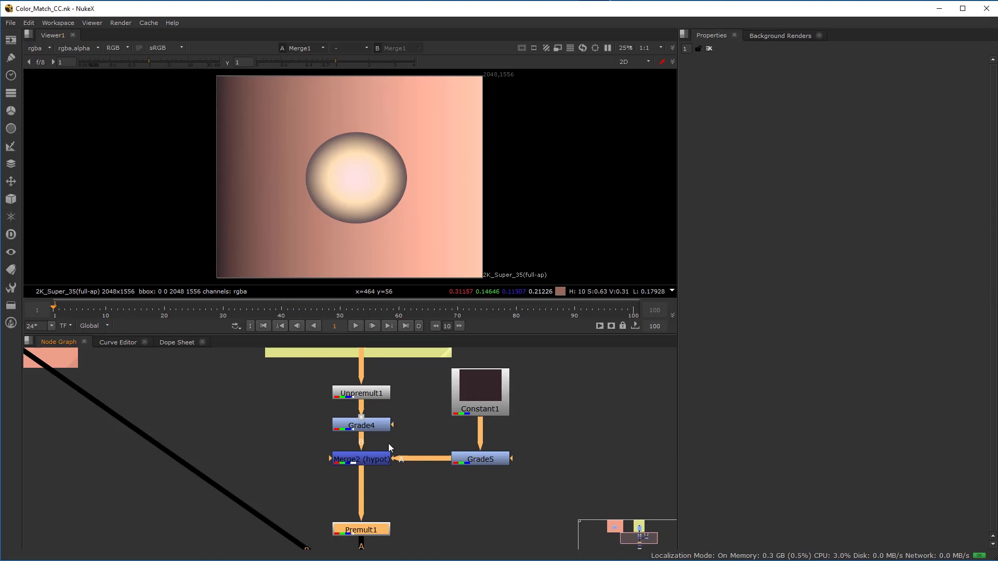
pyautogui.doubleClick(365, 426)
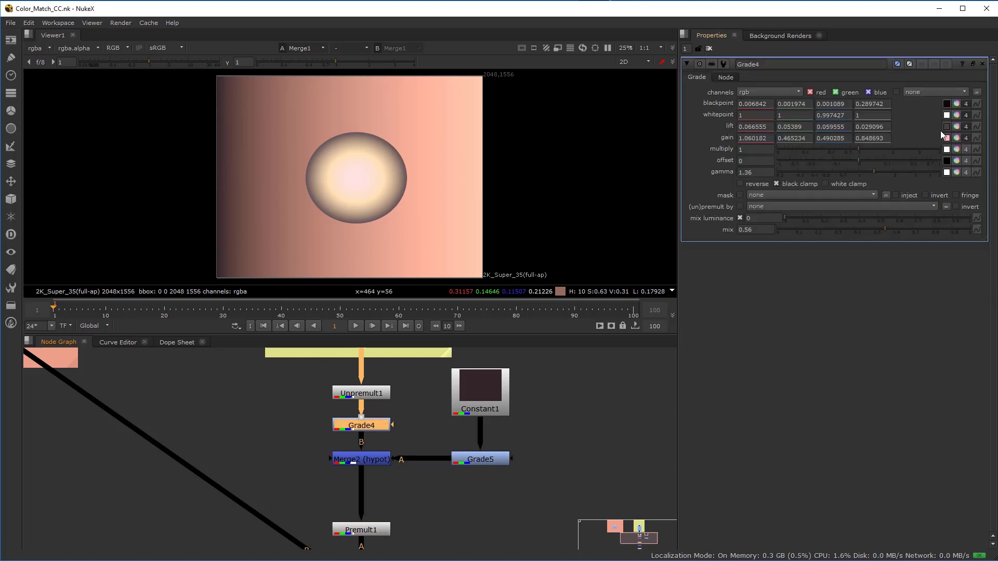
# Step: Add a ColorCorrect node and insert it between Merge2 (hypot) and Premult1
pyautogui.click(348, 494)
pyautogui.moveTo(286, 498); pyautogui.dragTo(311, 455, button='middle')
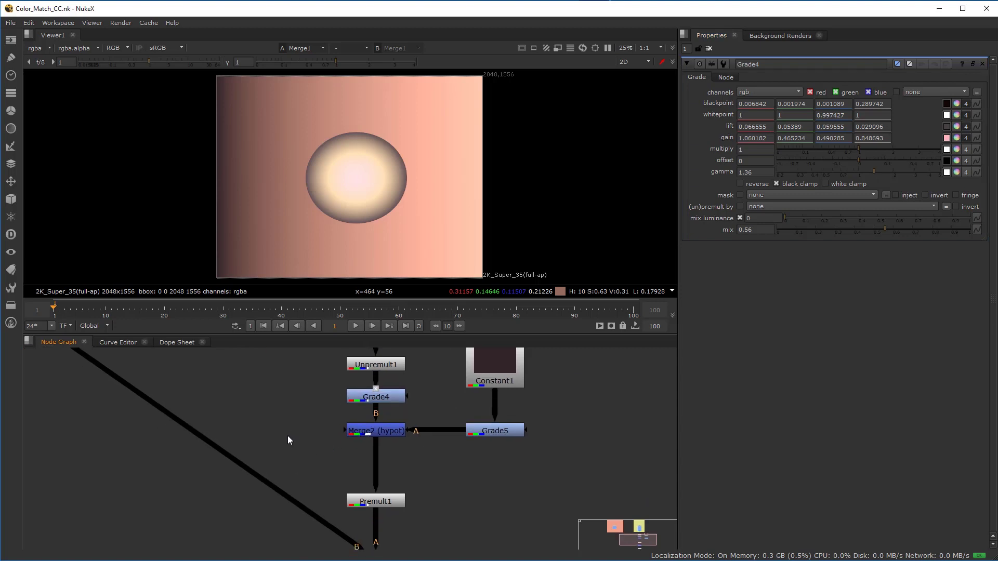
pyautogui.press('c')
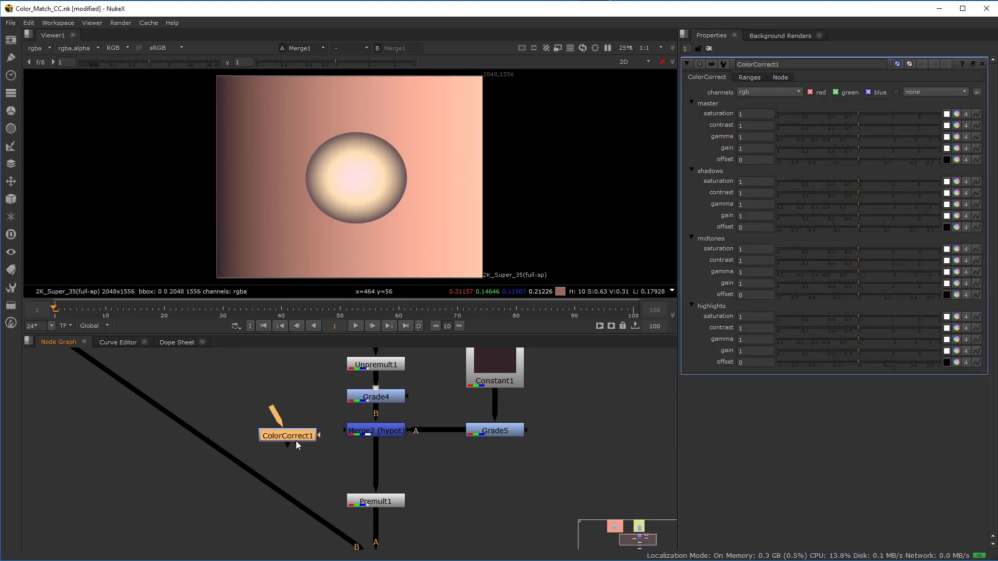
pyautogui.moveTo(295, 441)
pyautogui.mouseDown()
pyautogui.moveTo(390, 469)
pyautogui.moveTo(382, 460)
pyautogui.mouseUp()
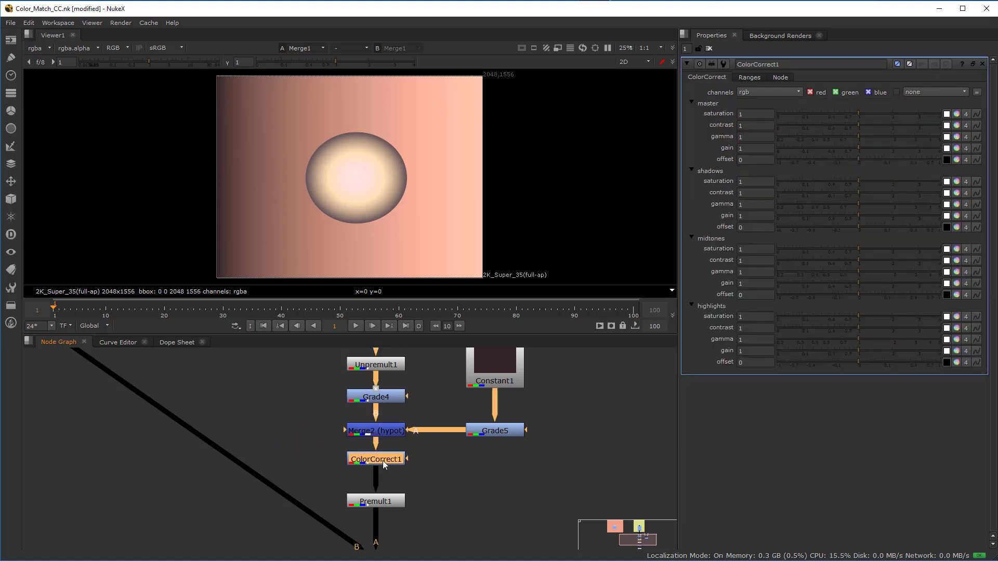
# Step: Examine the shadow, midtone and highlight range curves of ColorCorrect1 one at a time
pyautogui.scroll(-2, 382, 460)
pyautogui.moveTo(383, 440); pyautogui.dragTo(333, 463, button='middle')
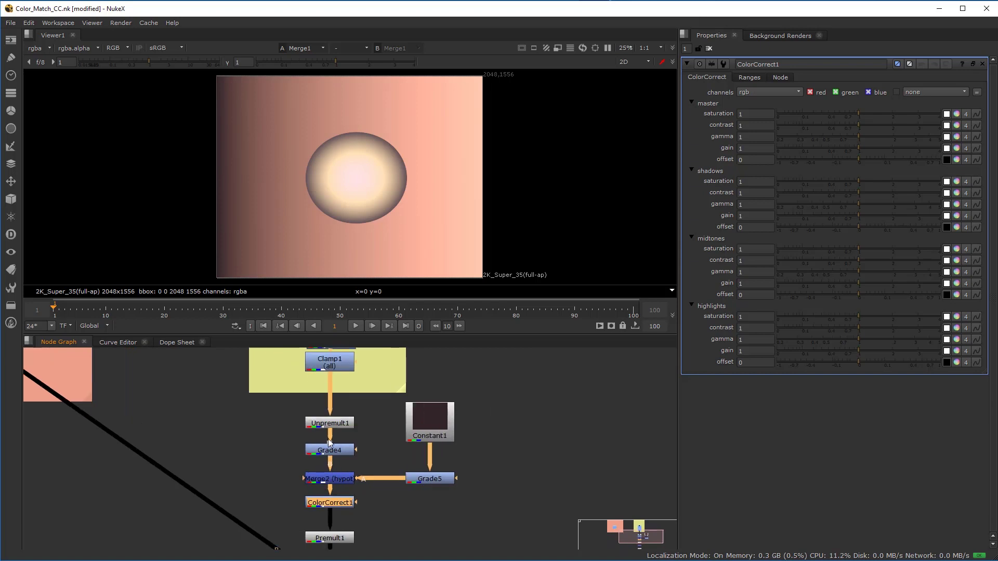
pyautogui.click(335, 455)
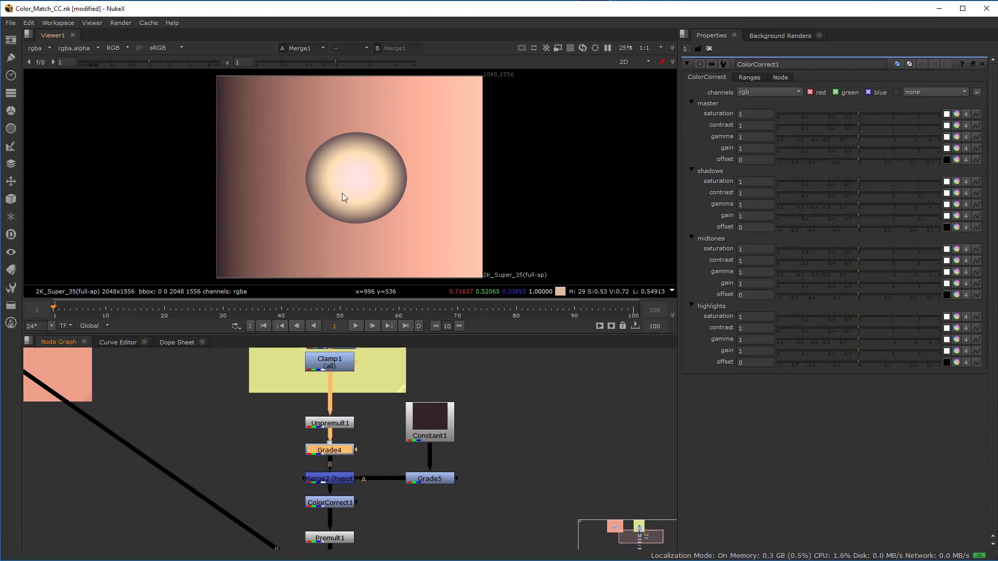
pyautogui.click(330, 503)
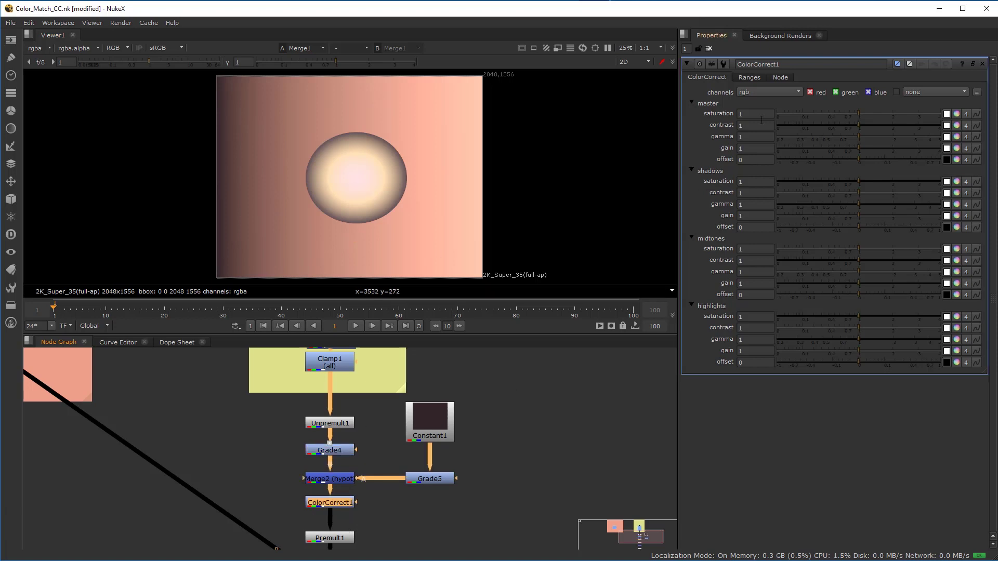
pyautogui.click(749, 77)
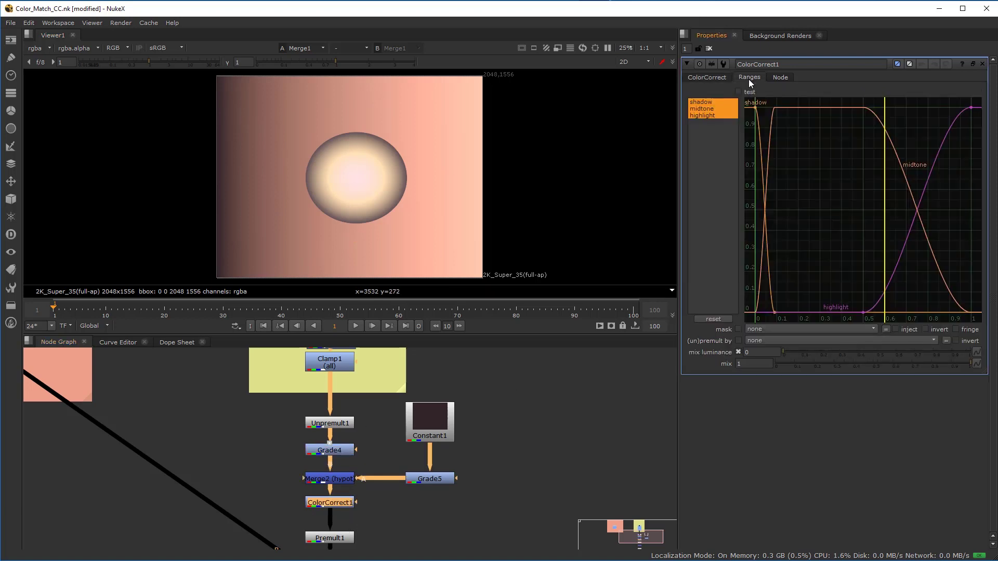
pyautogui.click(708, 116)
pyautogui.click(706, 102)
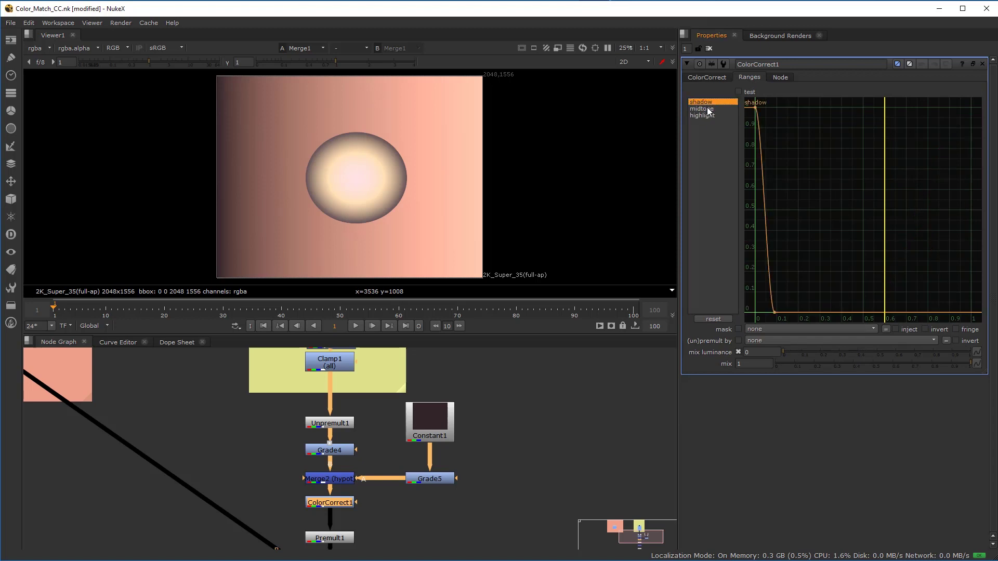
pyautogui.click(707, 108)
pyautogui.click(707, 114)
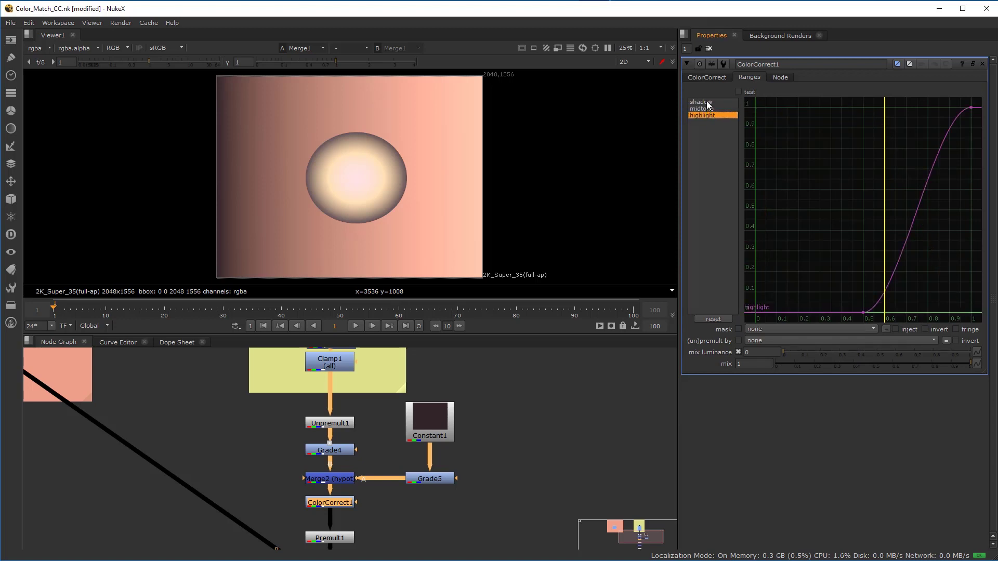
pyautogui.click(706, 100)
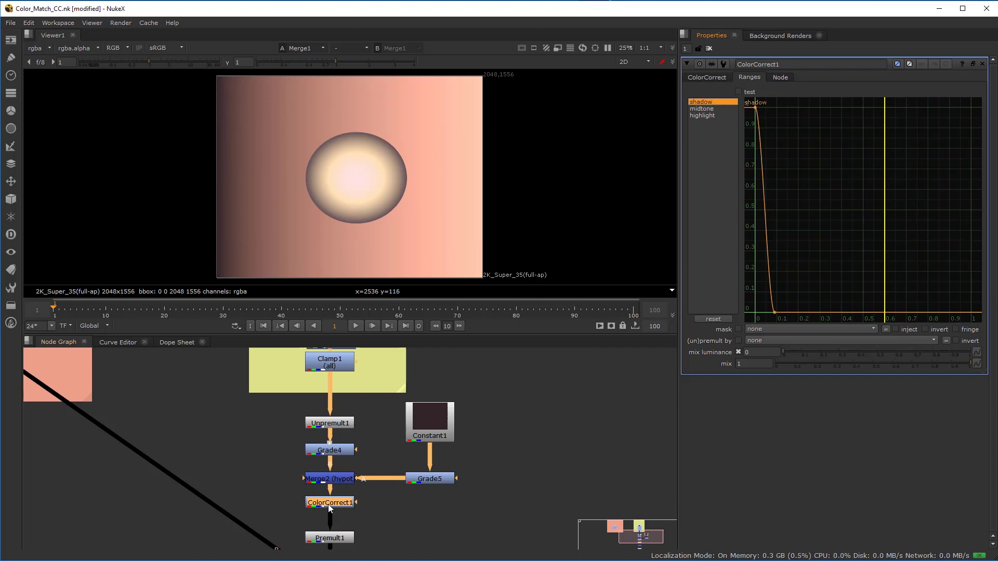
# Step: View the ColorCorrect1 output, and return the viewer to the Merge1 (over) composite
pyautogui.press('1')
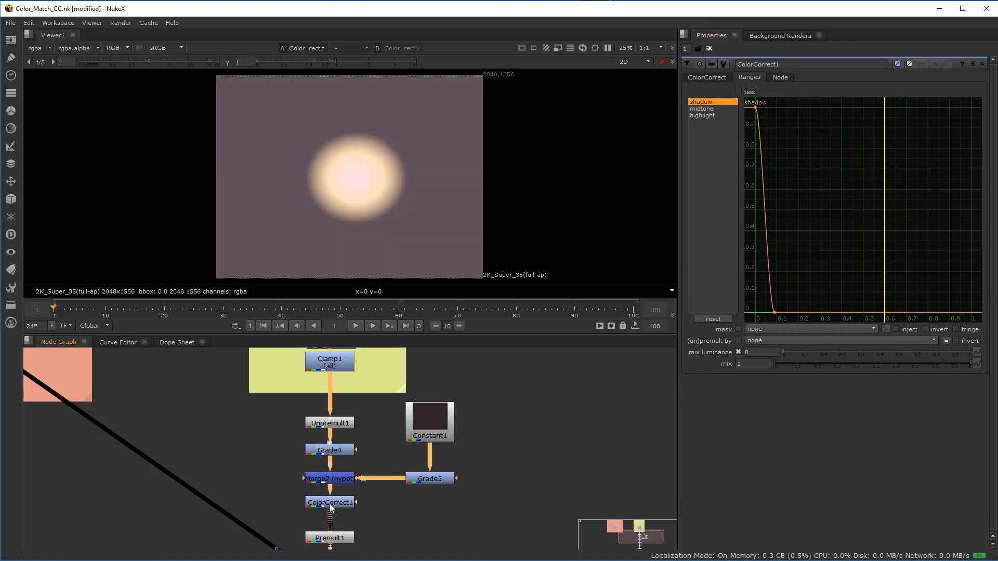
pyautogui.click(331, 504)
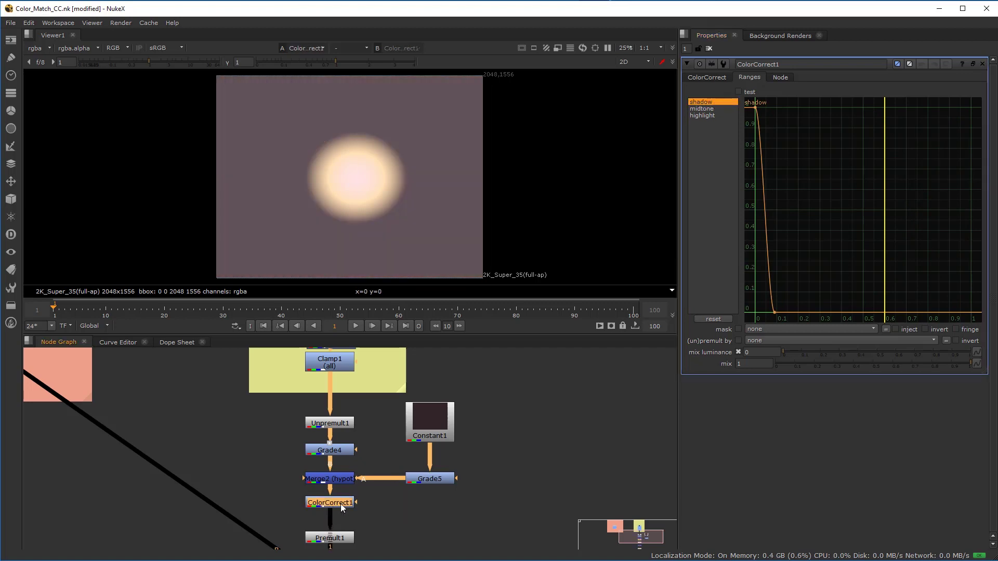
pyautogui.moveTo(341, 504); pyautogui.dragTo(381, 454, button='middle')
pyautogui.click(361, 485)
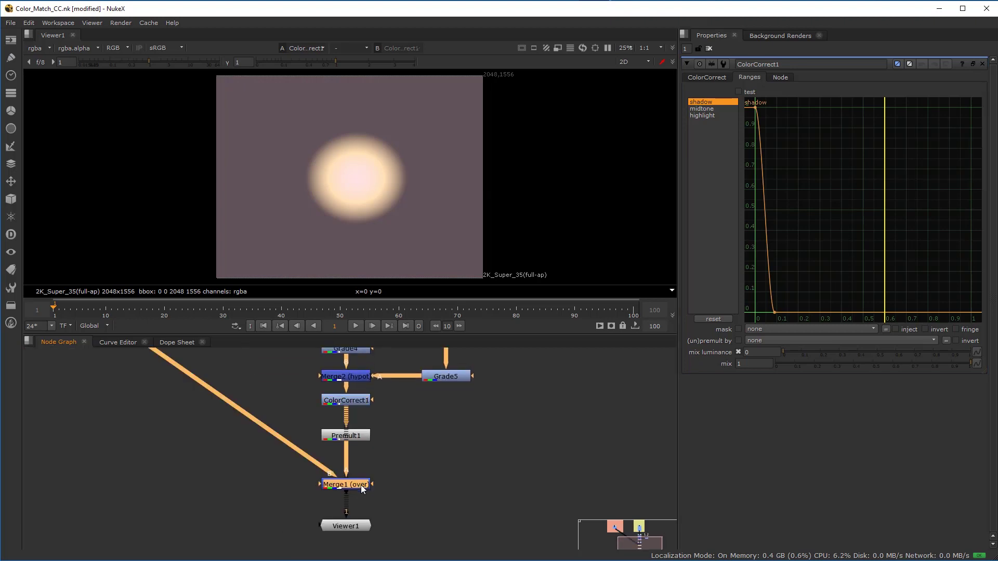
pyautogui.press('1')
# Step: Compare ColorCorrect1's tonal controls with its ranges and examine the midtone curve
pyautogui.scroll(4, 389, 425)
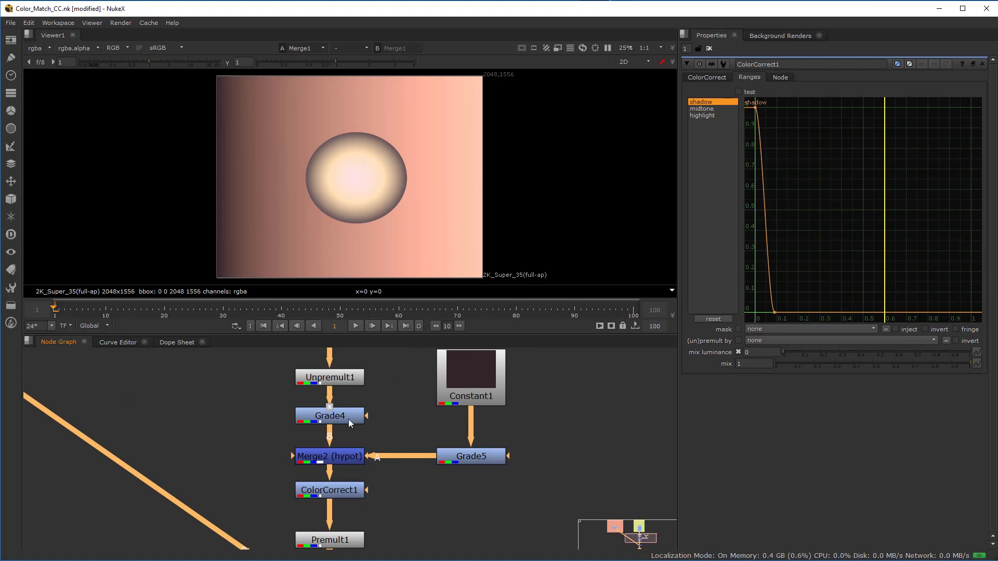
pyautogui.doubleClick(348, 493)
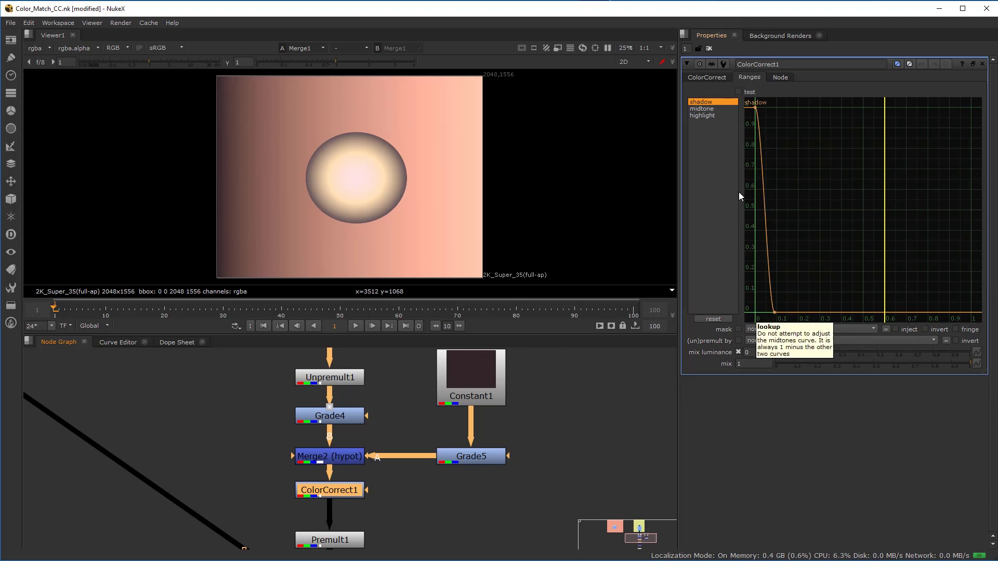
pyautogui.click(706, 77)
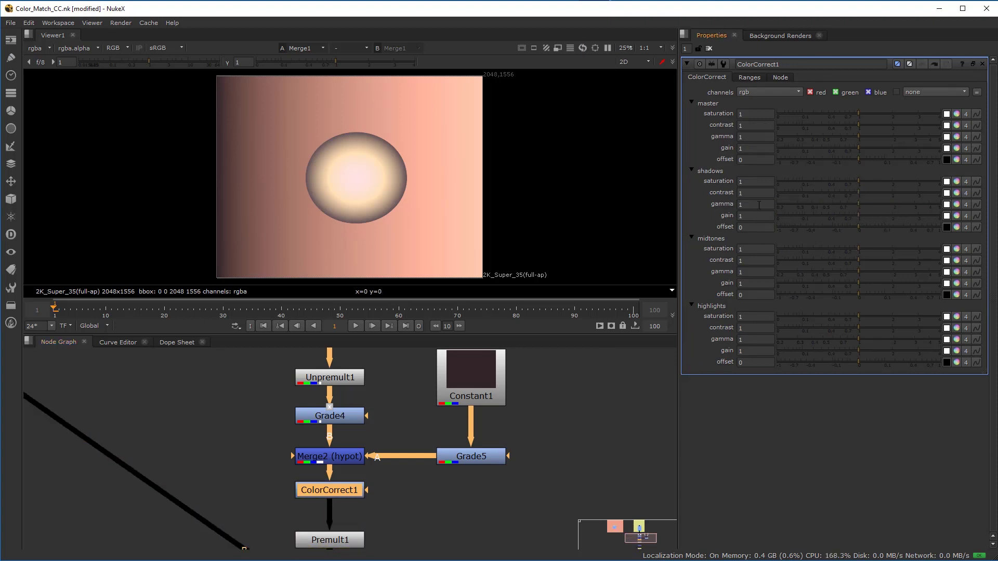
pyautogui.click(748, 77)
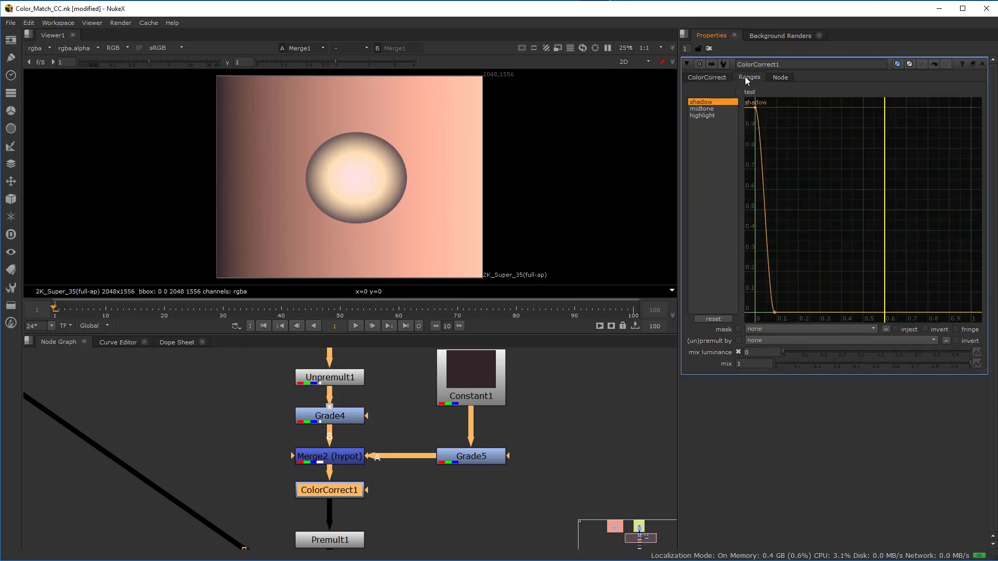
pyautogui.click(711, 108)
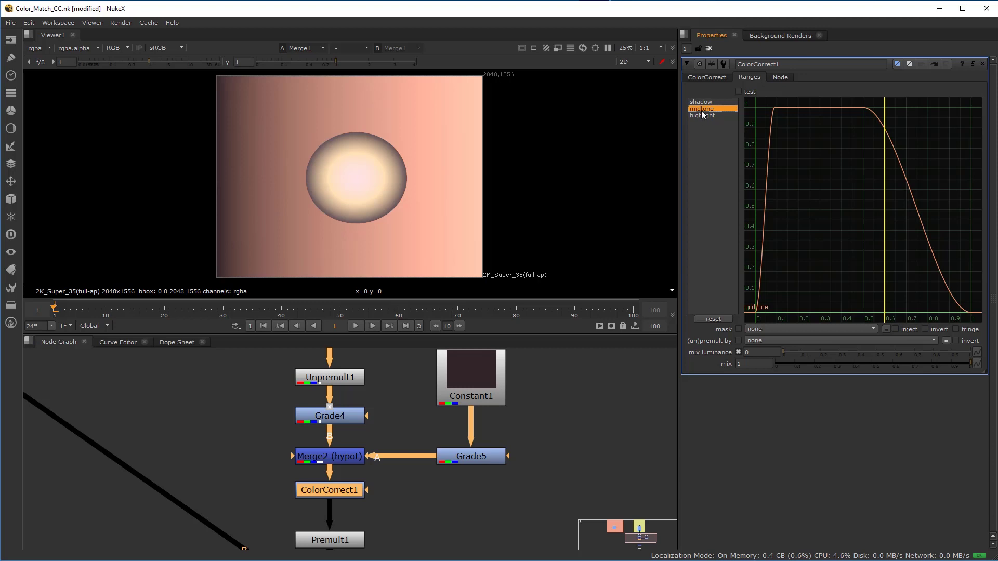
# Step: Try a midtones gain of 0 on ColorCorrect1, compare it with the node disabled, and undo the gain change
pyautogui.click(705, 78)
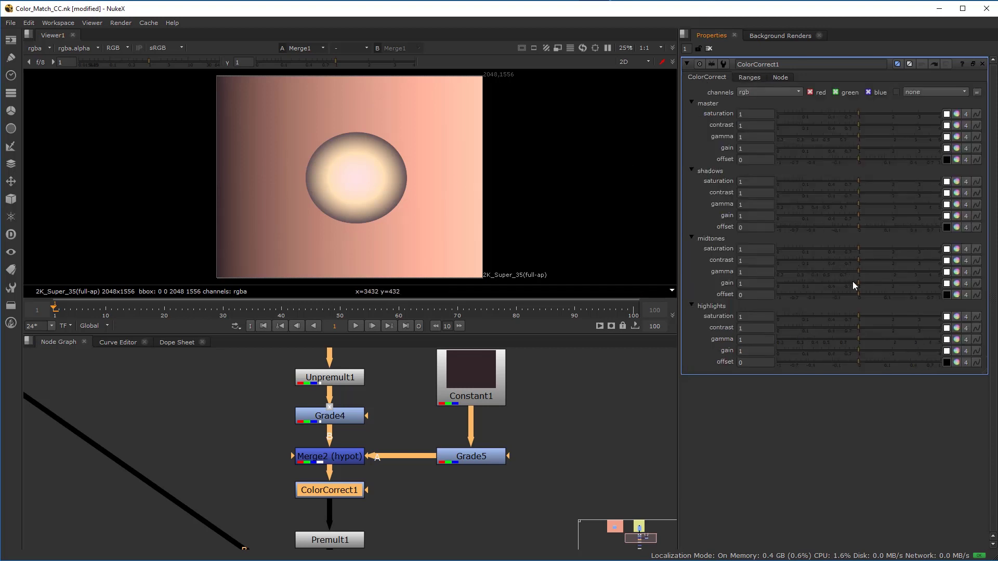
pyautogui.moveTo(852, 282); pyautogui.dragTo(751, 291)
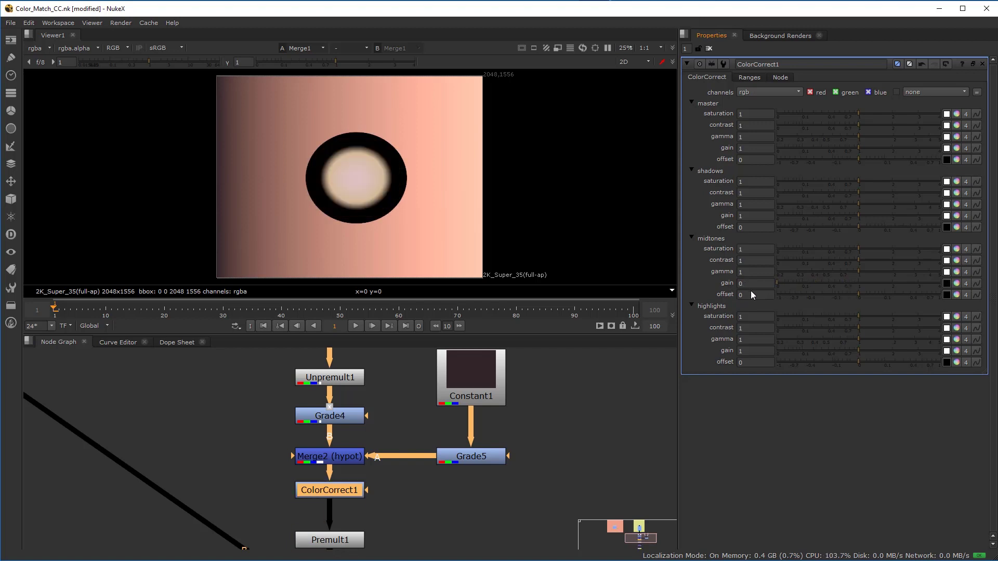
pyautogui.press('d')
pyautogui.press('d')
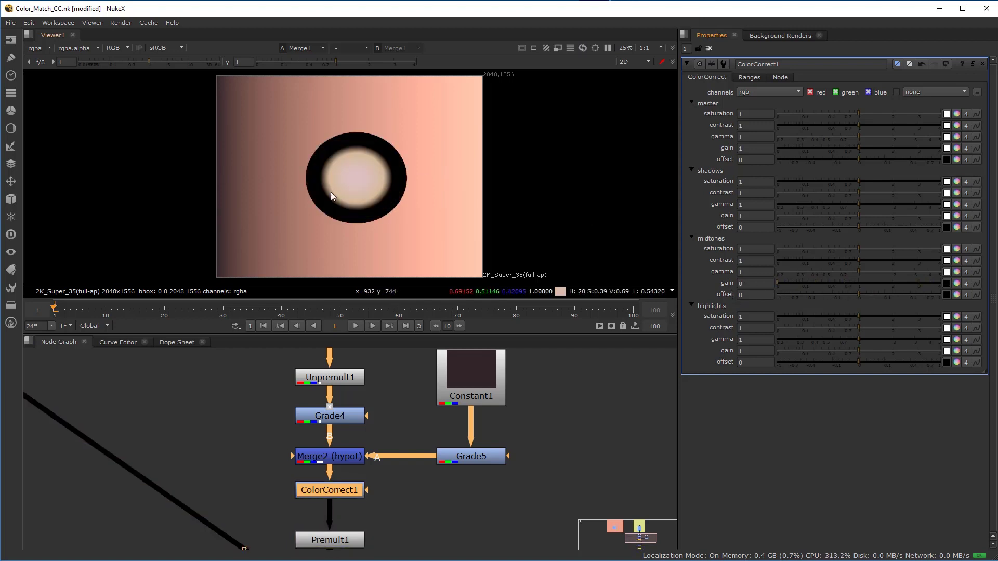
pyautogui.hotkey('ctrl', 'z')
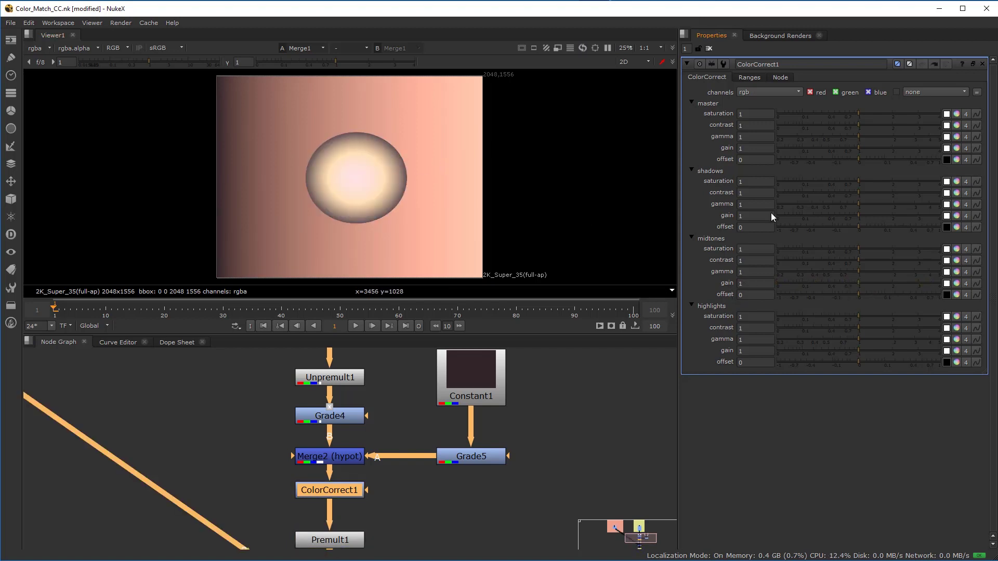
# Step: Examine ColorCorrect1's midtone range curve again, followed by its highlight range curve
pyautogui.click(750, 78)
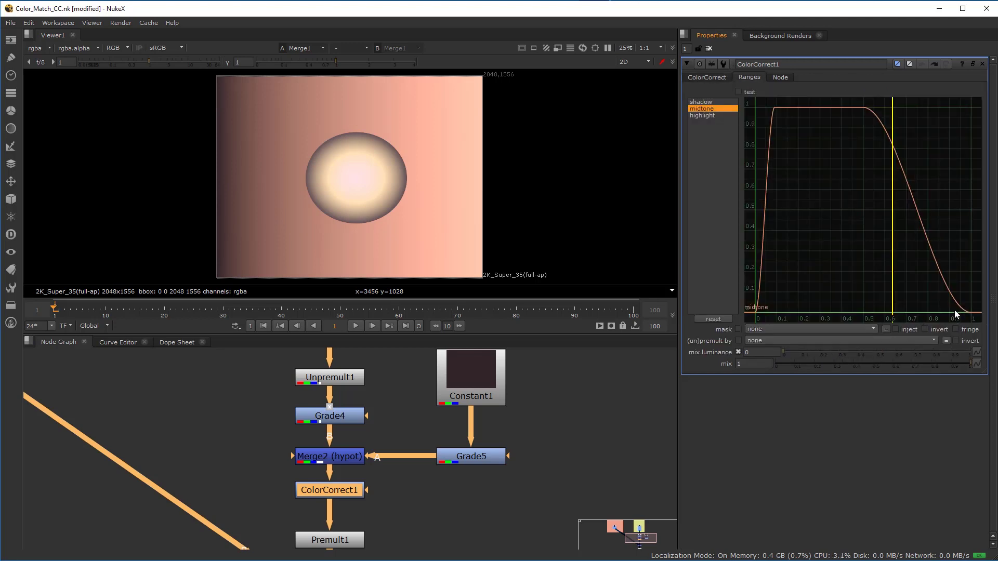
pyautogui.click(710, 78)
pyautogui.click(749, 77)
pyautogui.click(714, 115)
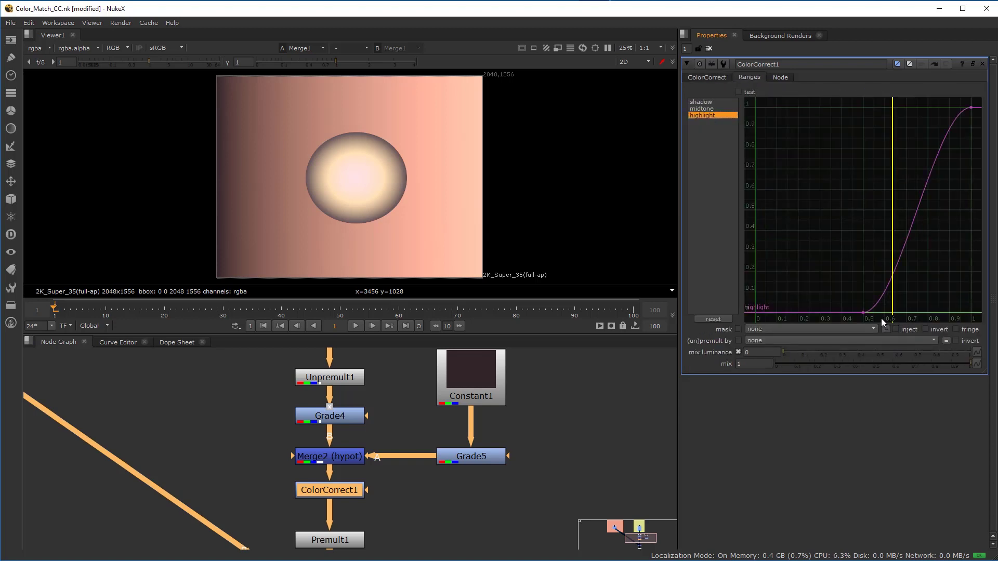
# Step: Try lowering the highlights gain of ColorCorrect1 to 0.11, and undo the change
pyautogui.click(709, 79)
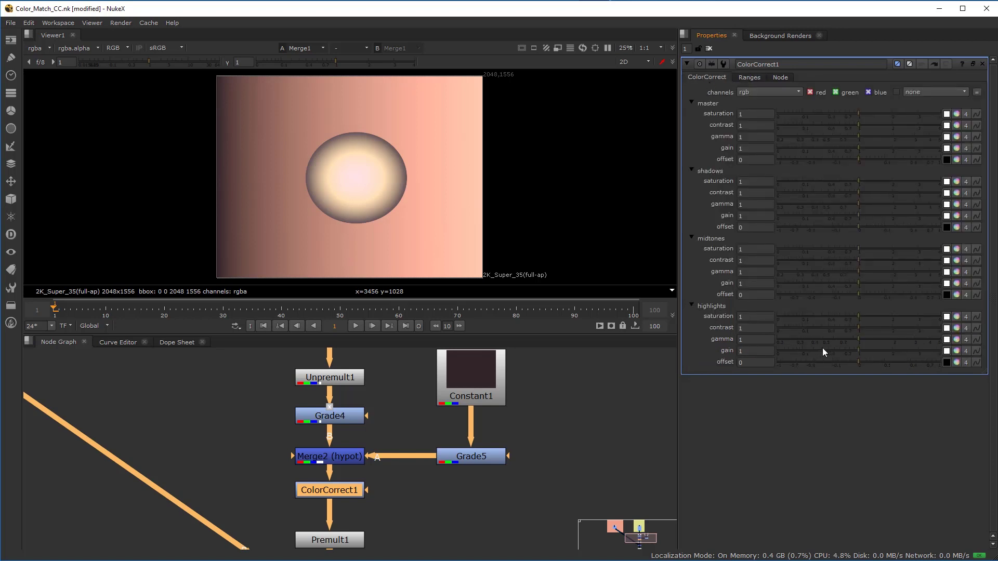
pyautogui.moveTo(852, 351); pyautogui.dragTo(828, 351)
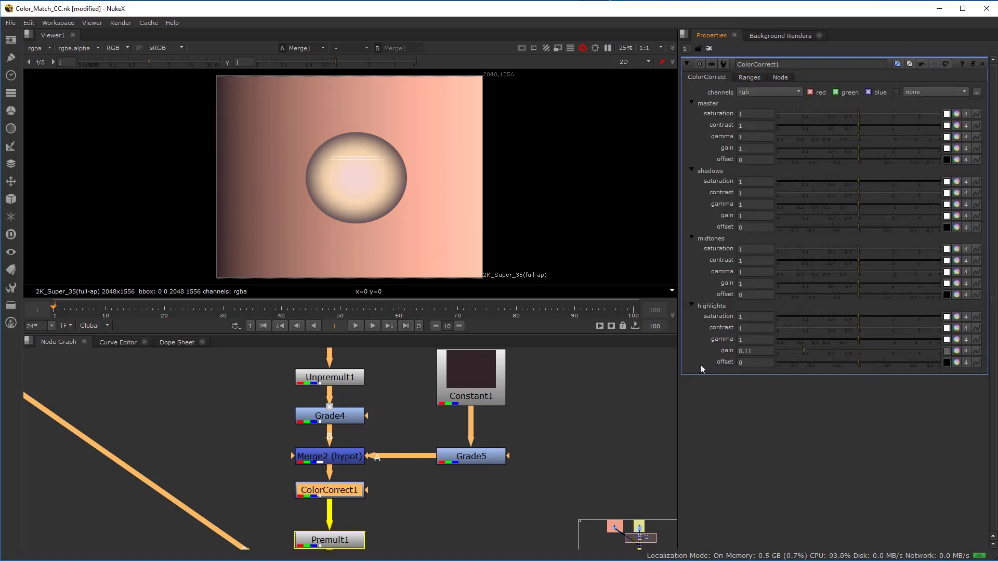
pyautogui.hotkey('ctrl', 'z')
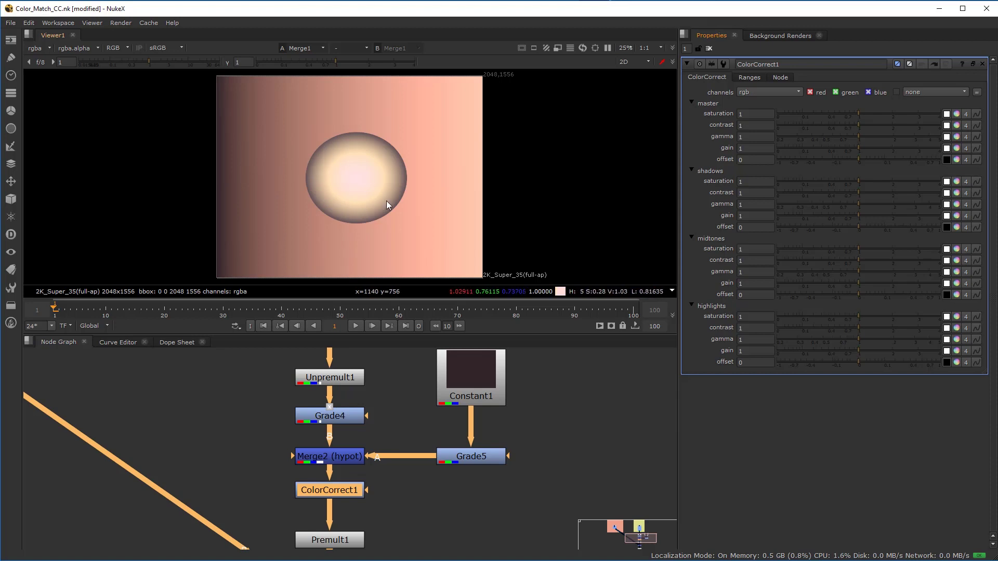
# Step: Compare ColorCorrect1's highlight range curve with its tonal controls, and review the settings of Grade4
pyautogui.click(738, 77)
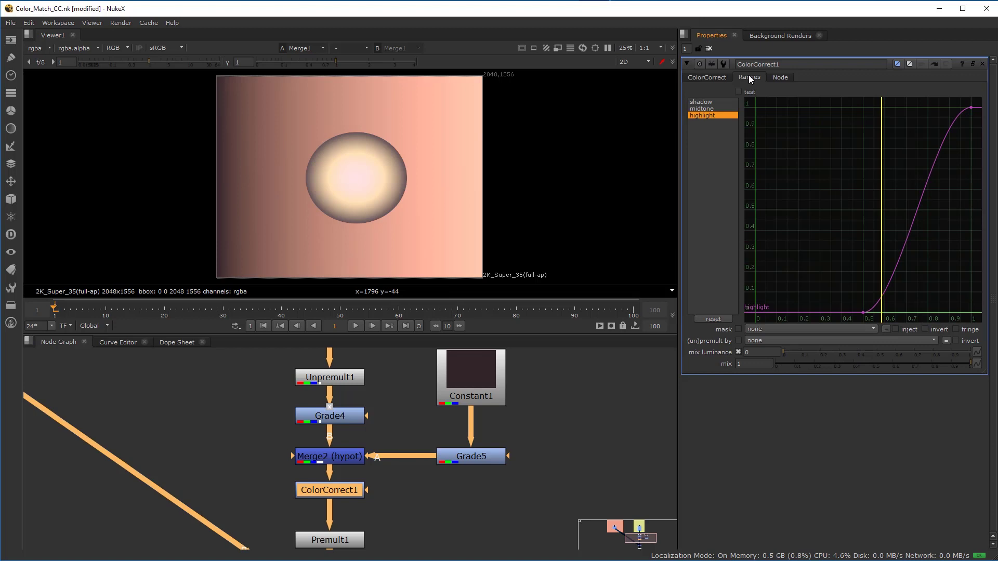
pyautogui.click(712, 76)
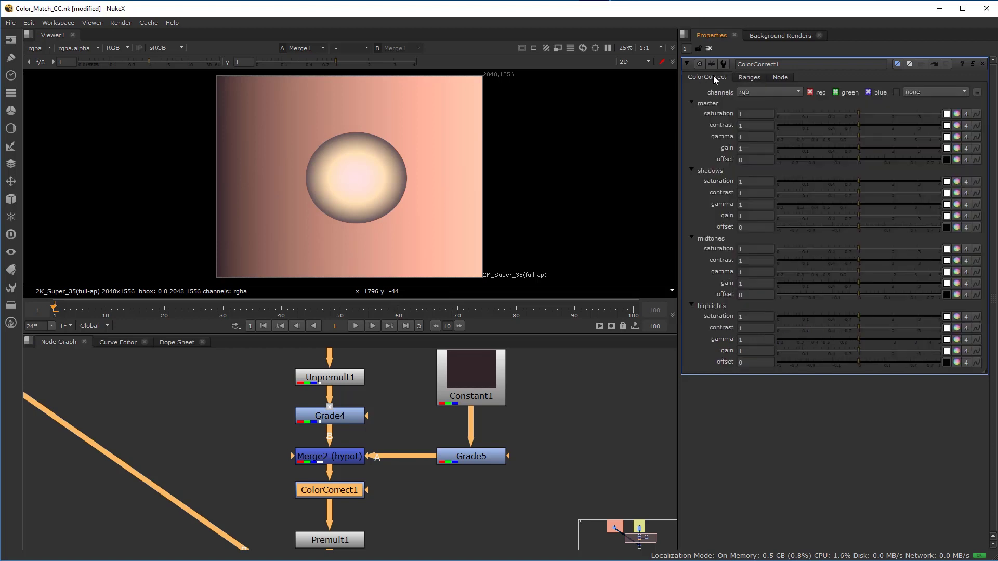
pyautogui.click(333, 419)
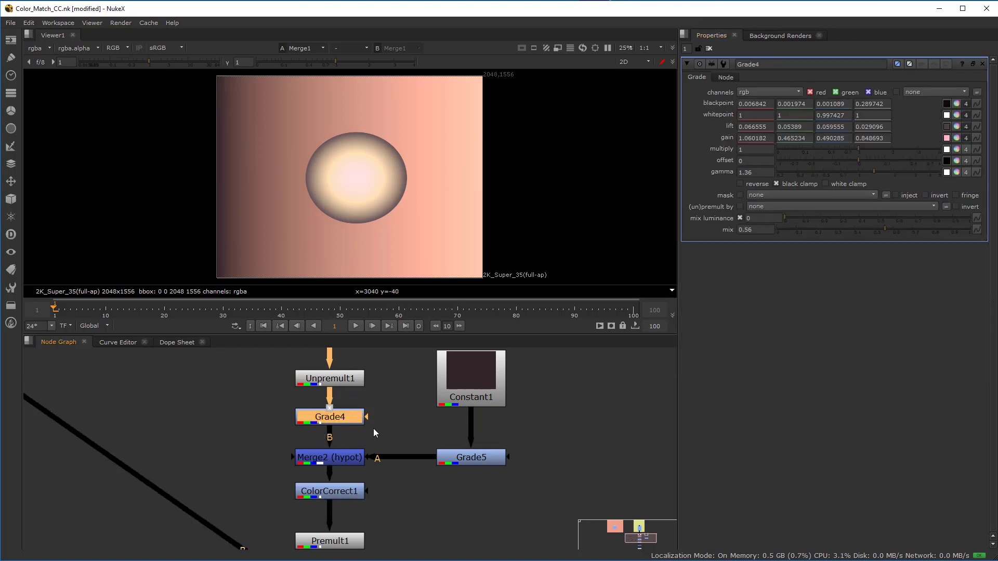
pyautogui.moveTo(373, 428); pyautogui.dragTo(364, 488, button='middle')
pyautogui.moveTo(336, 475); pyautogui.dragTo(336, 474)
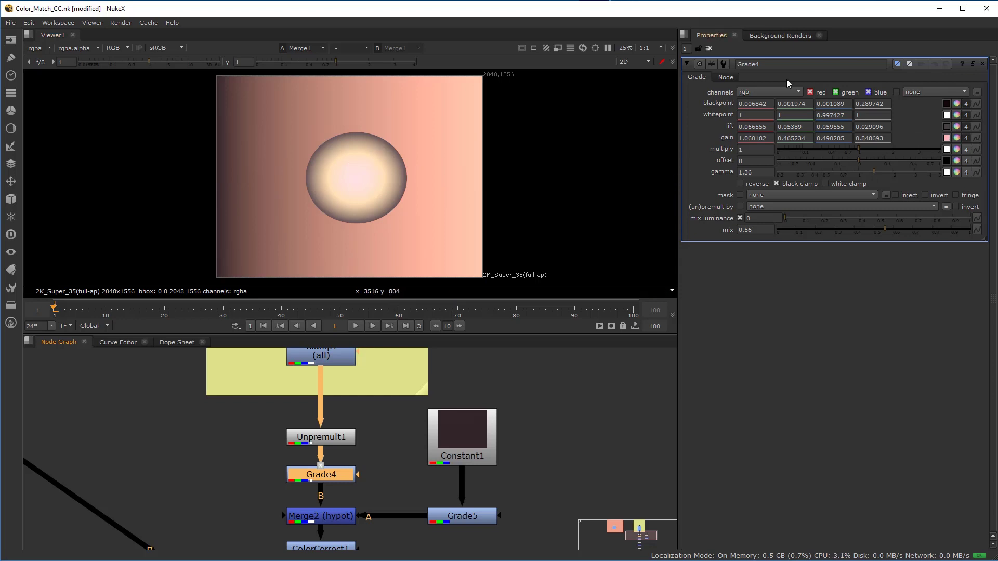
pyautogui.scroll(-3, 370, 491)
# Step: Reopen the ColorCorrect1 properties and display its shadow, midtone and highlight range curves together
pyautogui.doubleClick(342, 470)
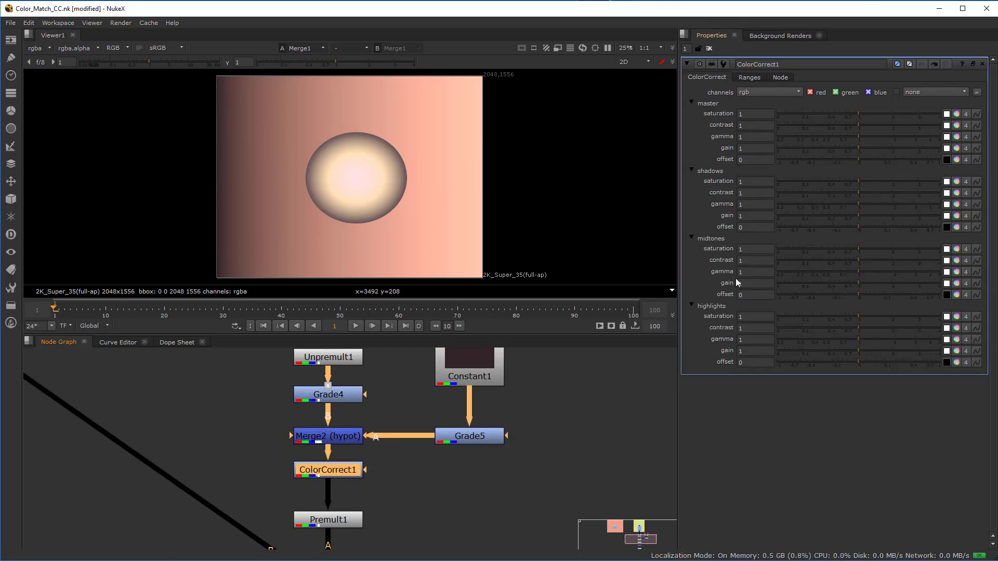
pyautogui.click(749, 77)
pyautogui.click(714, 108)
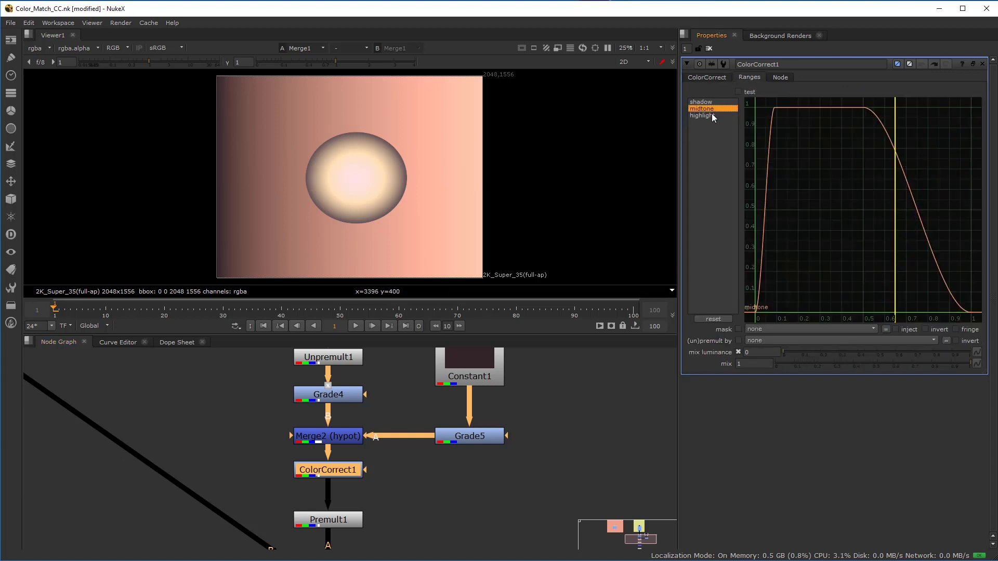
pyautogui.click(715, 103)
pyautogui.keyDown('shift'); pyautogui.click(709, 115); pyautogui.keyUp('shift')
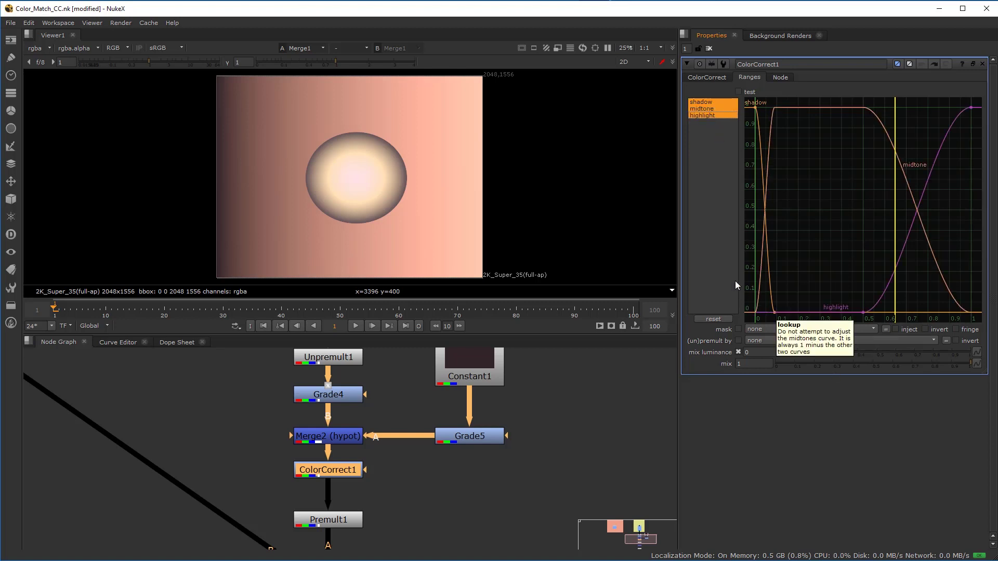
# Step: Preview the tonal ranges on the sphere with ColorCorrect1's range test, and inspect the image's luminance
pyautogui.click(739, 92)
pyautogui.scroll(3, 364, 185)
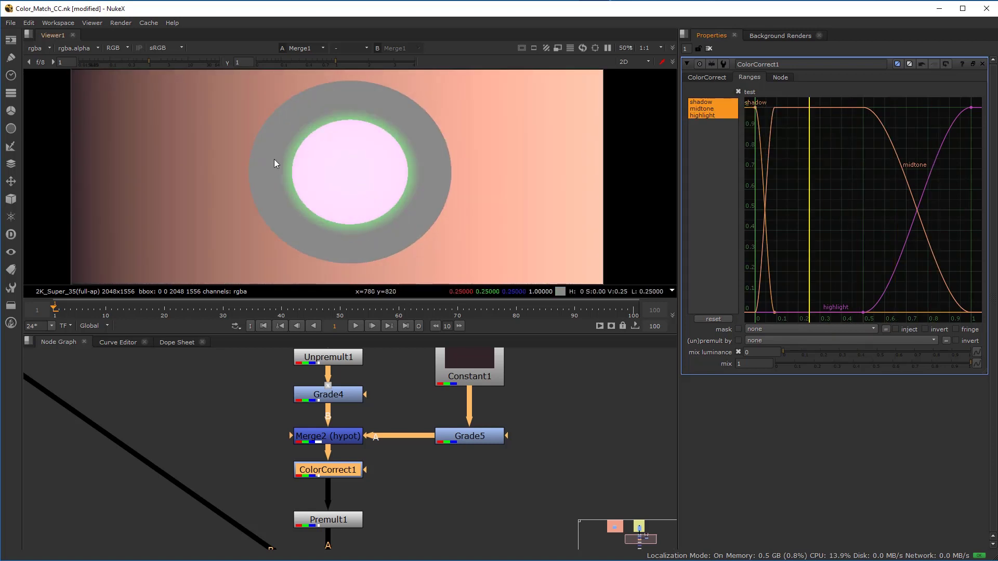
pyautogui.click(739, 91)
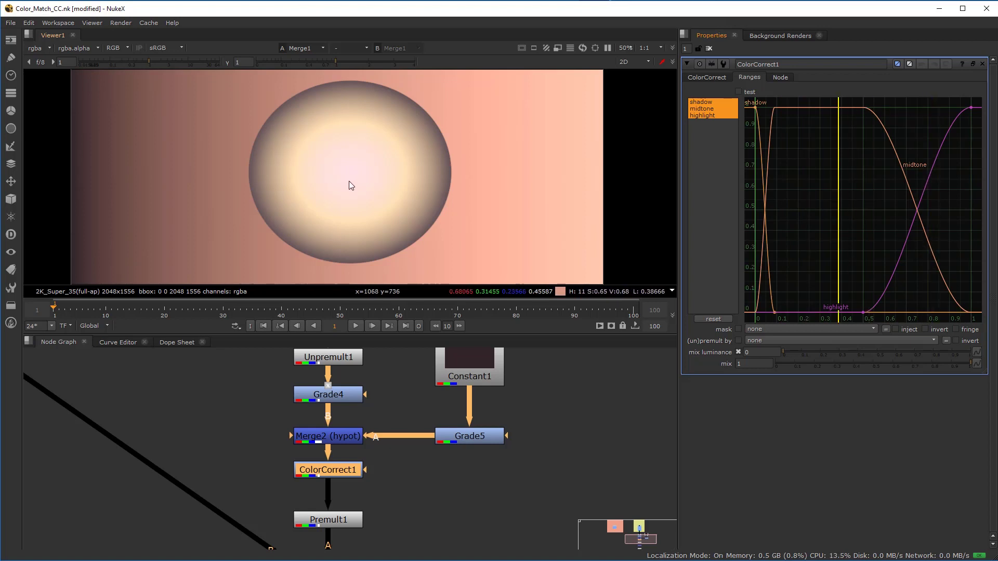
pyautogui.press('y')
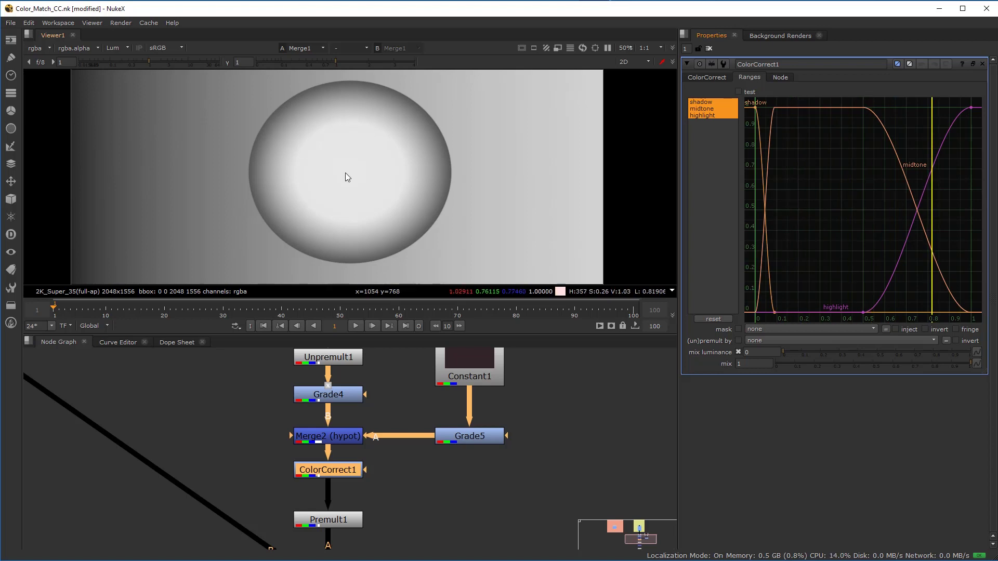
pyautogui.press('y')
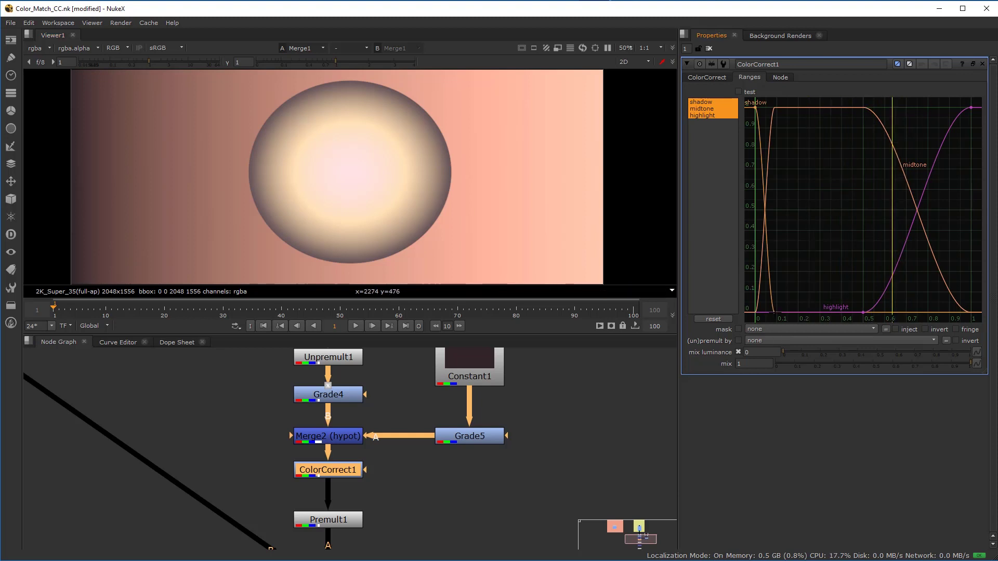
# Step: Reshape ColorCorrect1's ranges so the shadow curve ends at about 0.32 and the highlight curve rises from about 0.67 to 0.81
pyautogui.moveTo(777, 312); pyautogui.dragTo(835, 317)
pyautogui.moveTo(970, 107); pyautogui.dragTo(904, 107)
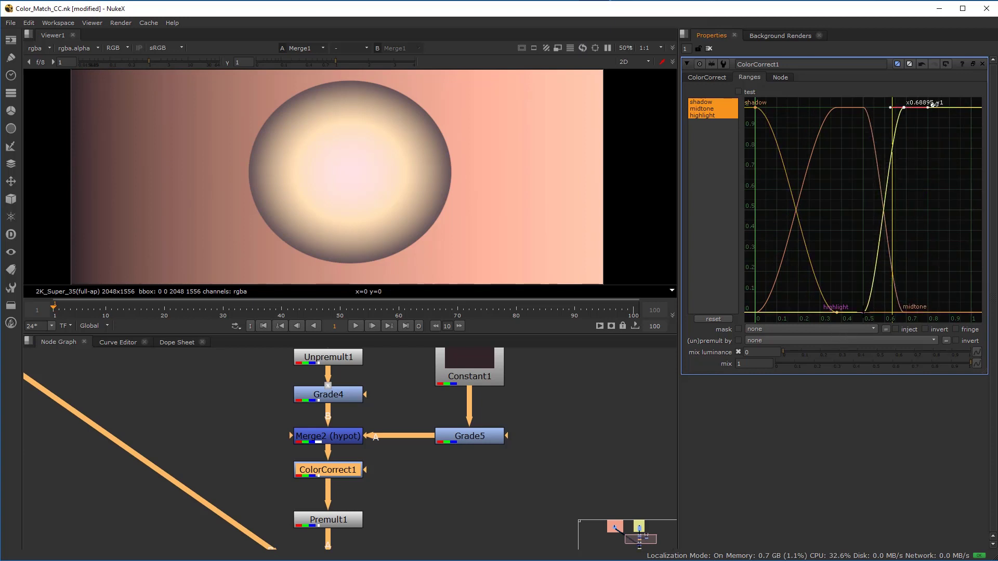
pyautogui.moveTo(864, 312); pyautogui.dragTo(880, 313)
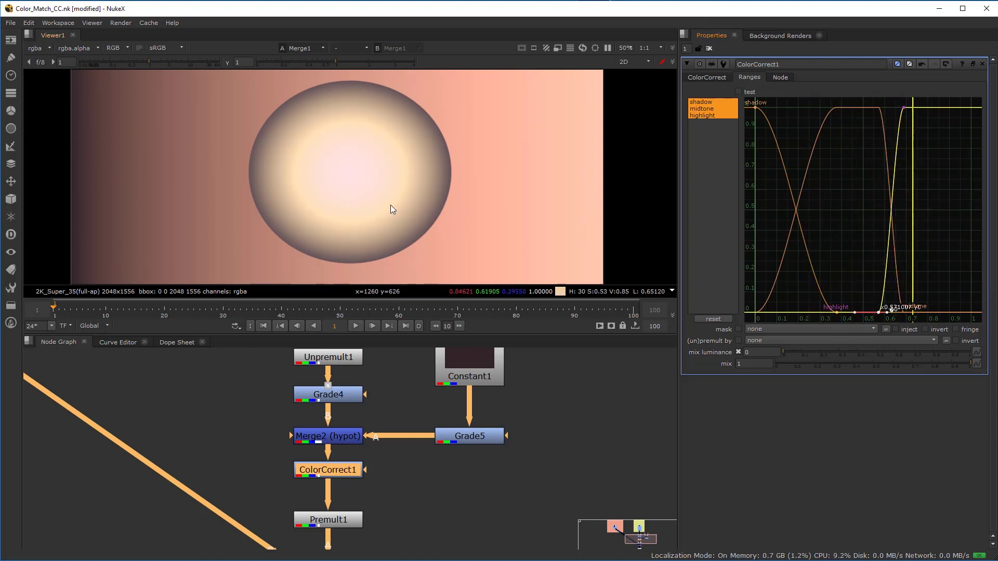
pyautogui.moveTo(902, 108); pyautogui.dragTo(930, 107)
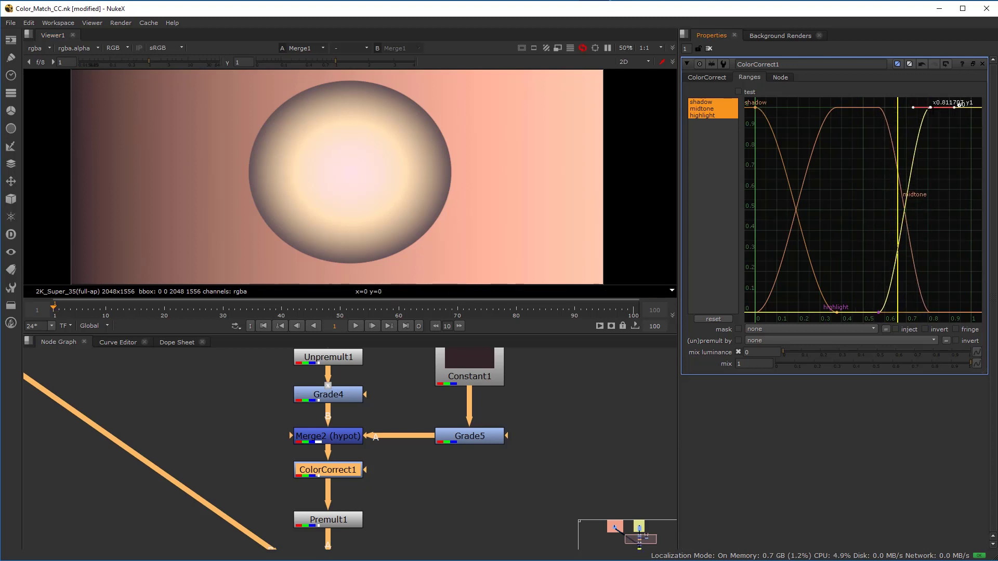
pyautogui.moveTo(879, 313); pyautogui.dragTo(902, 312)
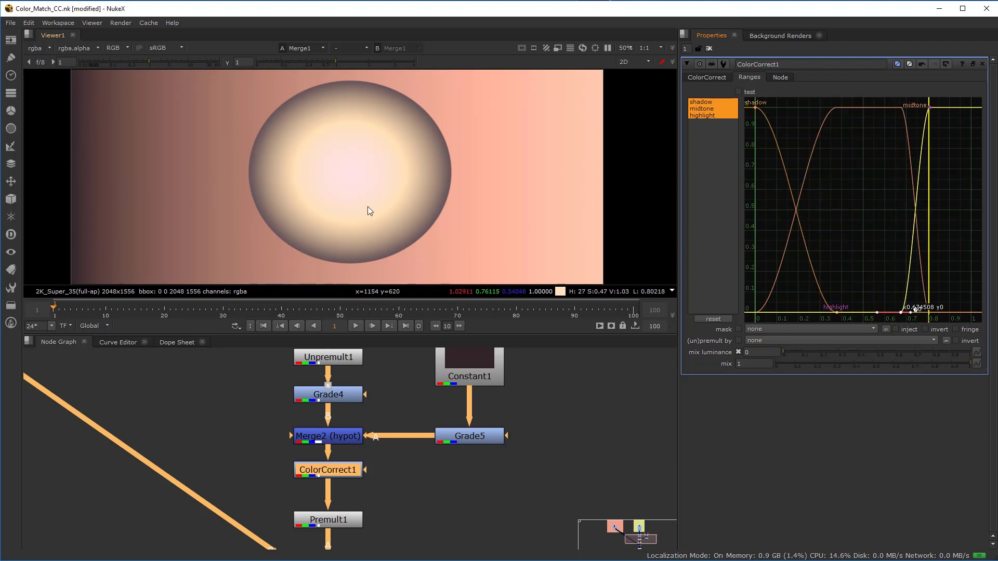
pyautogui.moveTo(836, 312); pyautogui.dragTo(825, 312)
# Step: Check the adjusted midtone curve, try a midtones gain of 0, and raise the gain back to about 0.96
pyautogui.click(712, 109)
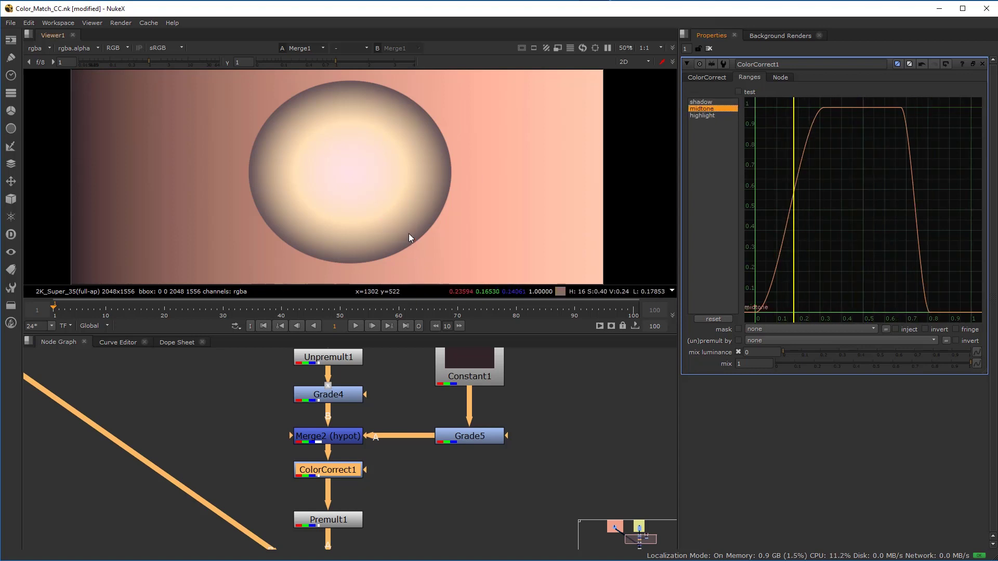
pyautogui.click(708, 77)
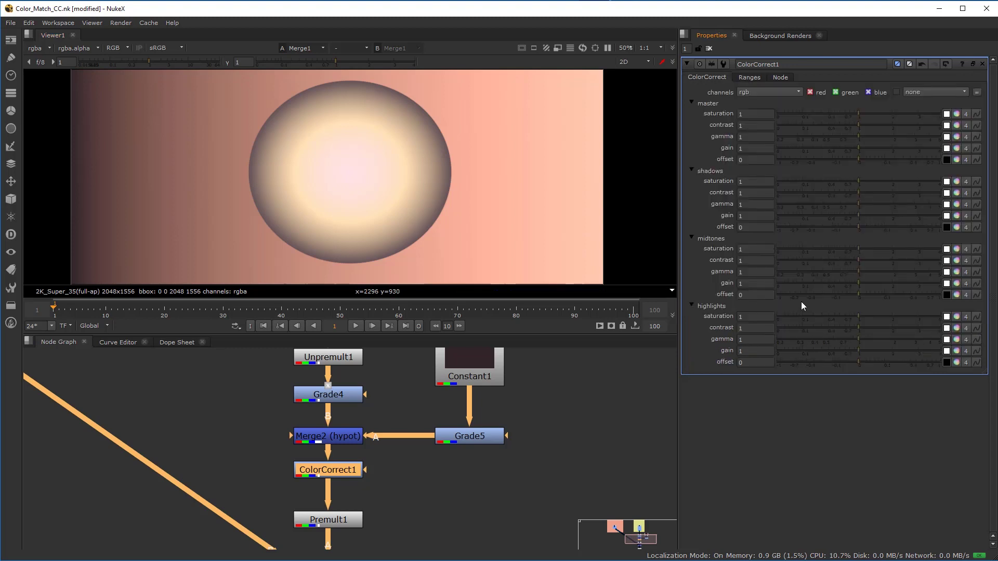
pyautogui.moveTo(855, 283); pyautogui.dragTo(762, 282)
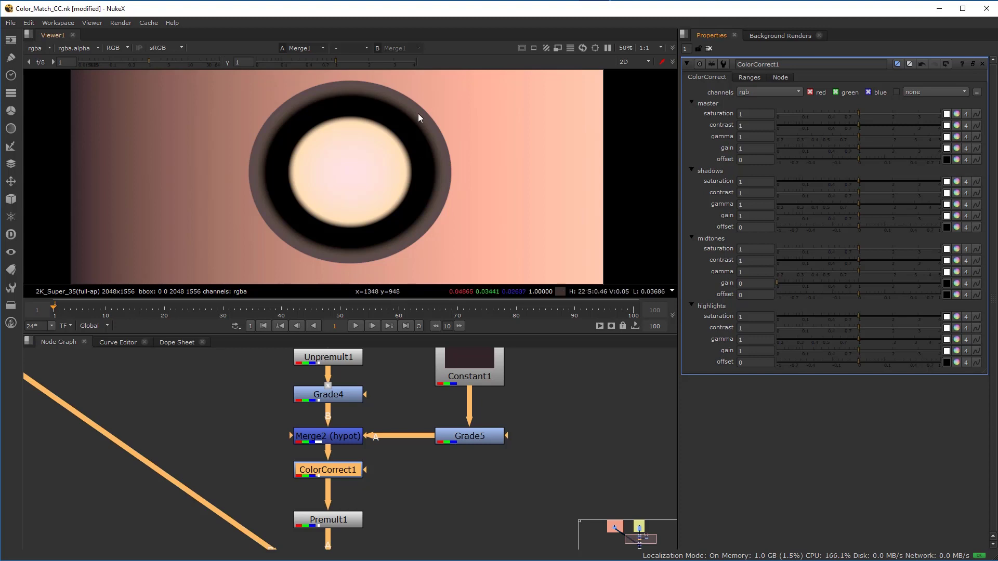
pyautogui.keyDown('ctrl'); pyautogui.click(314, 73); pyautogui.keyUp('ctrl')
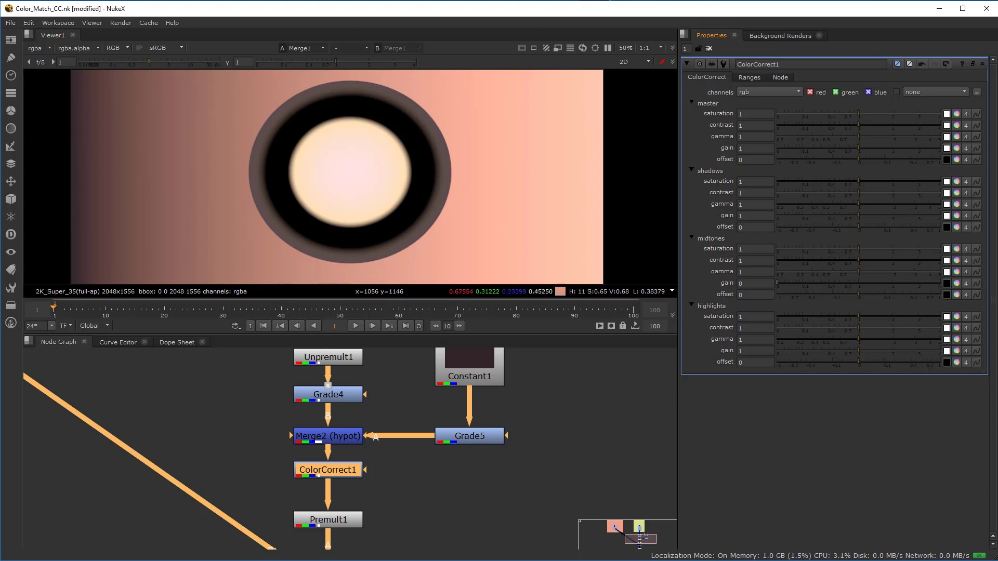
pyautogui.rightClick(857, 288)
pyautogui.moveTo(815, 284); pyautogui.dragTo(854, 281)
pyautogui.press('Escape')
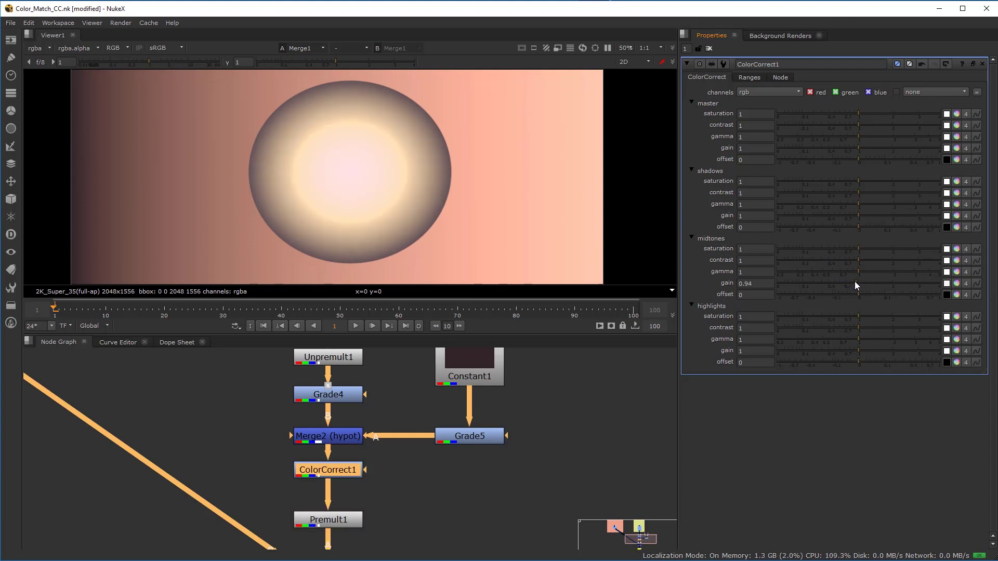
# Step: Reshape ColorCorrect1's shadow range curve to start falling at about 0.10 and reach zero at about 0.54
pyautogui.click(749, 77)
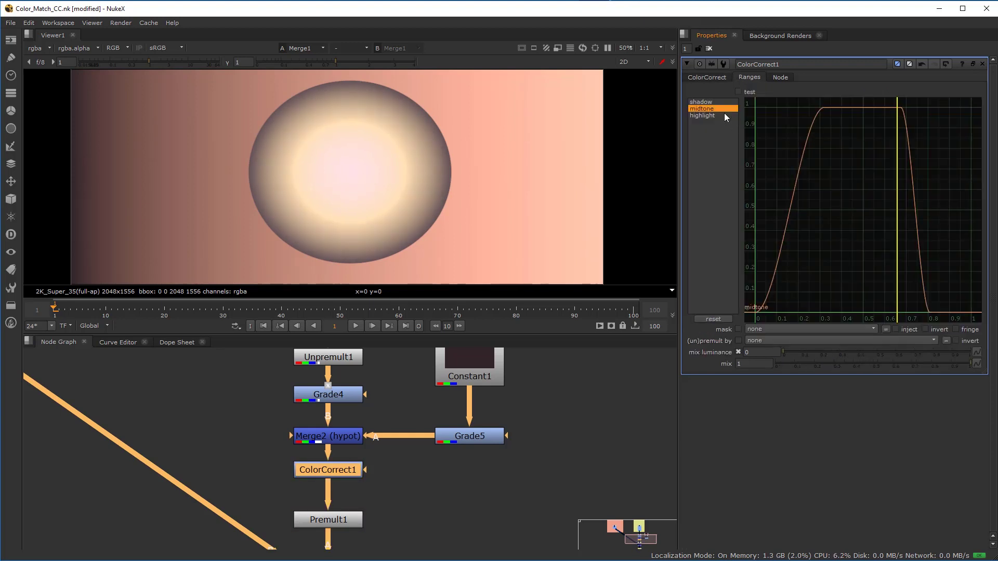
pyautogui.click(706, 102)
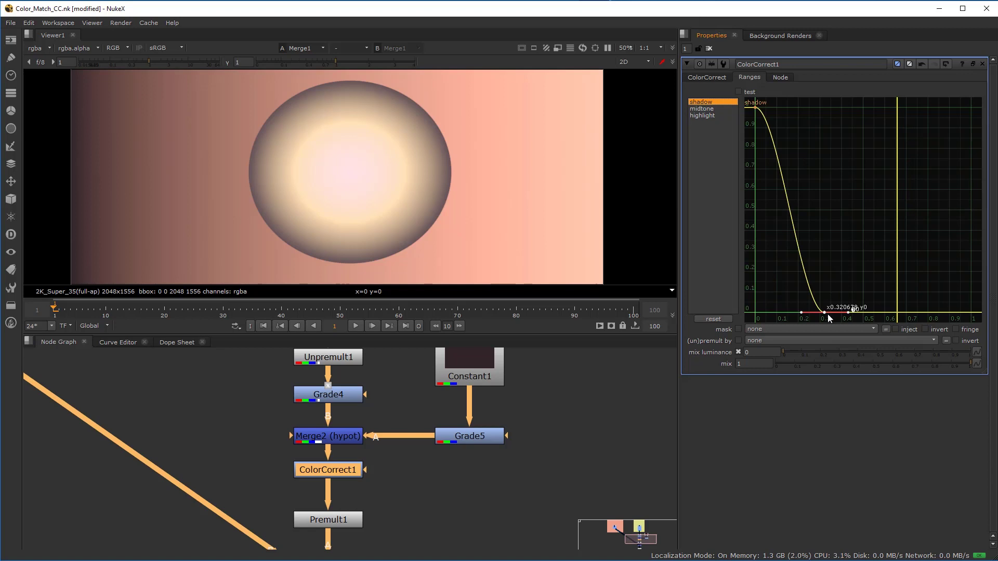
pyautogui.moveTo(853, 309); pyautogui.dragTo(900, 309)
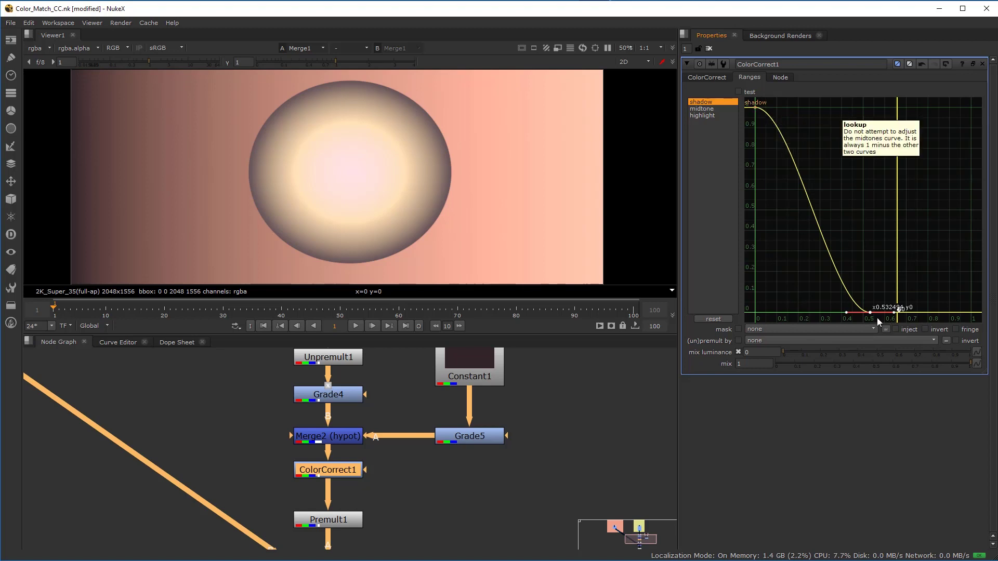
pyautogui.moveTo(757, 109); pyautogui.dragTo(794, 108)
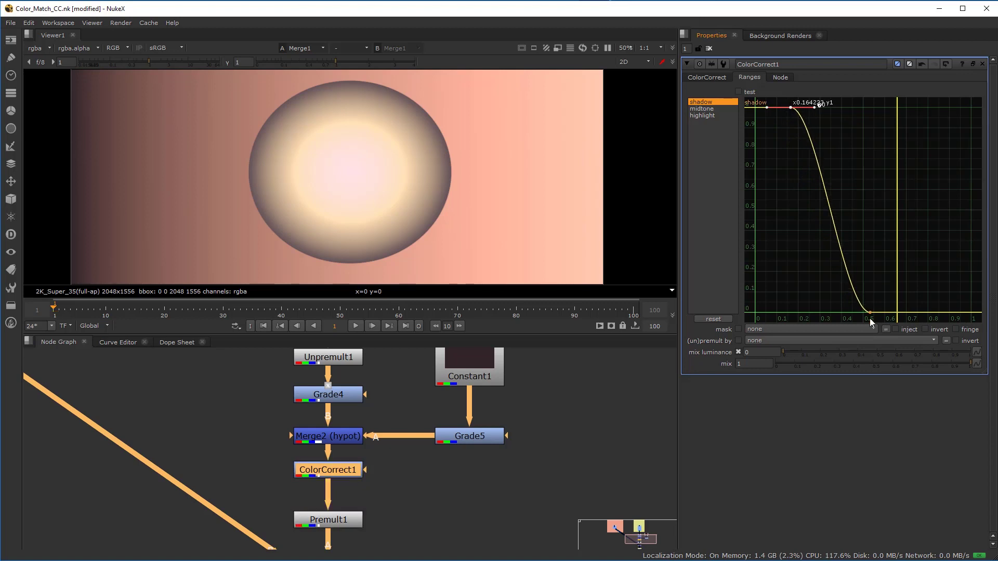
pyautogui.moveTo(869, 312); pyautogui.dragTo(915, 313)
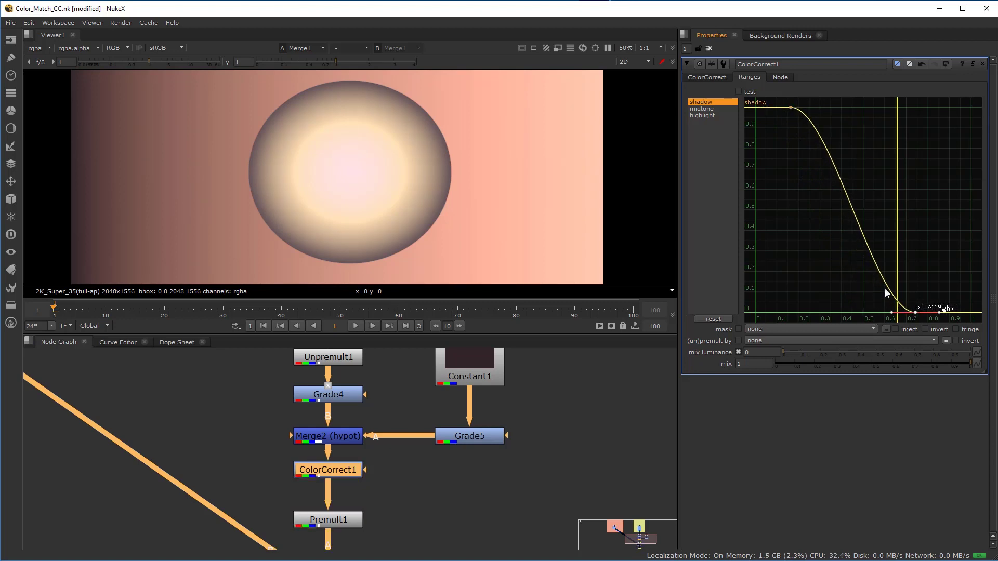
pyautogui.moveTo(917, 312); pyautogui.dragTo(959, 312)
pyautogui.moveTo(788, 108); pyautogui.dragTo(850, 107)
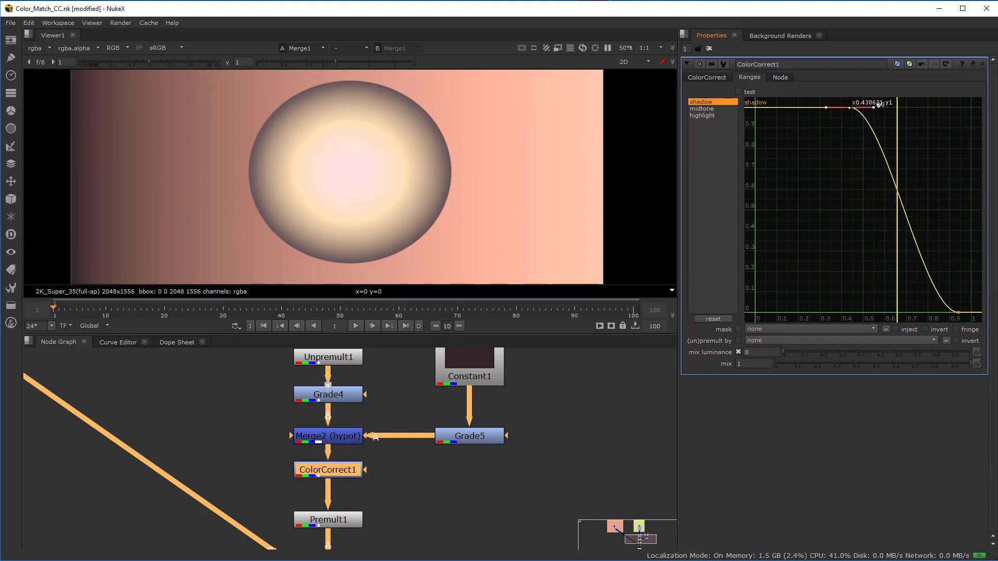
pyautogui.moveTo(851, 107); pyautogui.dragTo(777, 107)
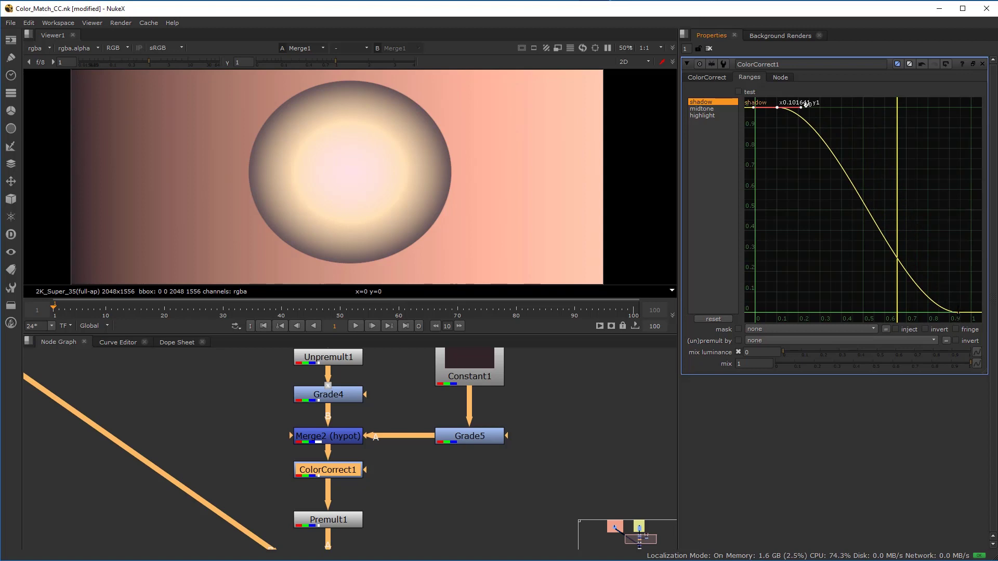
pyautogui.moveTo(959, 312); pyautogui.dragTo(902, 310)
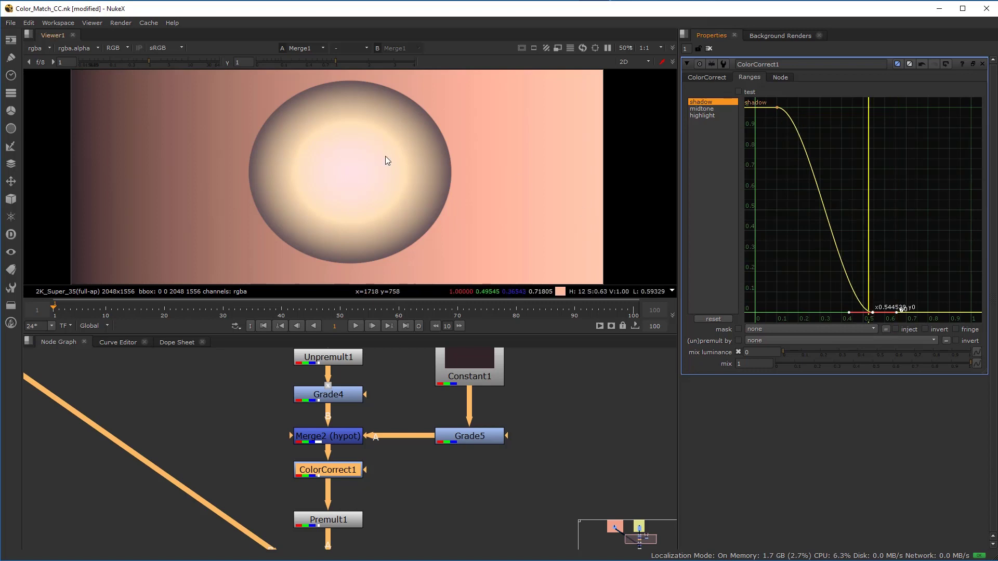
# Step: Set the midtones gain of ColorCorrect1 to 1
pyautogui.click(710, 75)
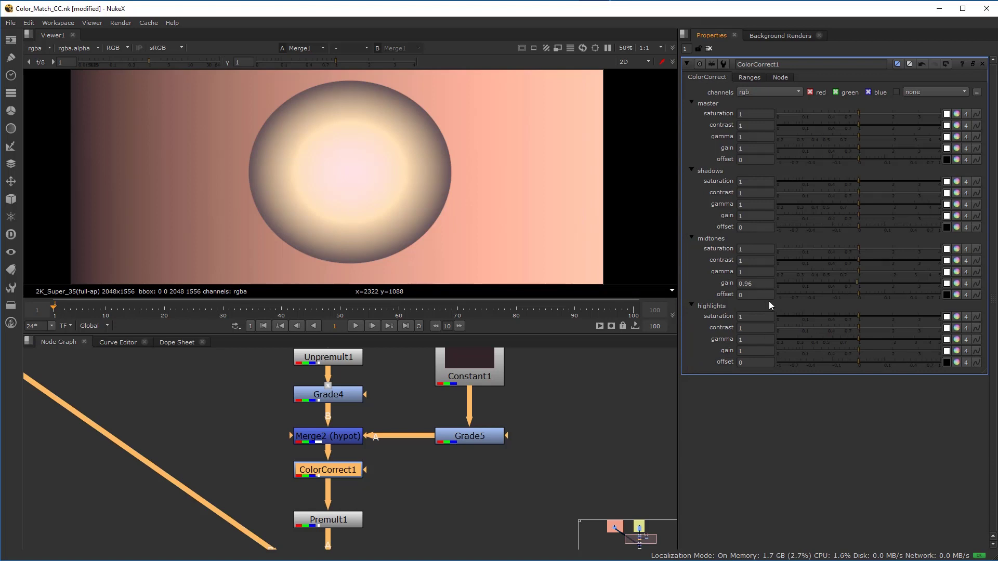
pyautogui.doubleClick(756, 283)
pyautogui.write('2')
pyautogui.press('BackSpace')
pyautogui.write('1')
pyautogui.press('Return')
# Step: Try lowering the shadows gain of ColorCorrect1 to 0.58, and raise it back to about 1.02
pyautogui.moveTo(858, 218)
pyautogui.mouseDown()
pyautogui.moveTo(830, 213)
pyautogui.moveTo(859, 217)
pyautogui.moveTo(840, 214)
pyautogui.mouseUp()
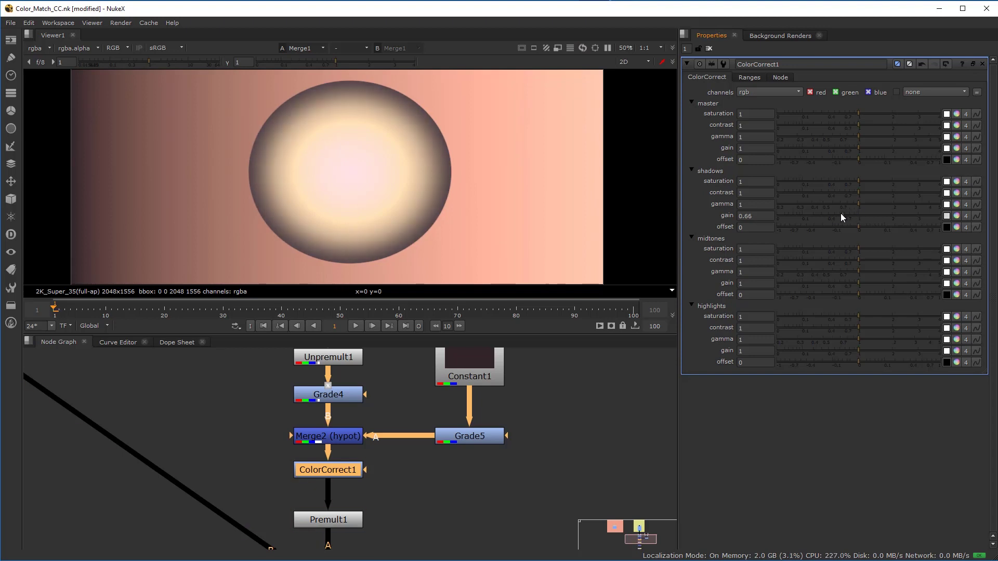
pyautogui.click(750, 78)
pyautogui.click(705, 77)
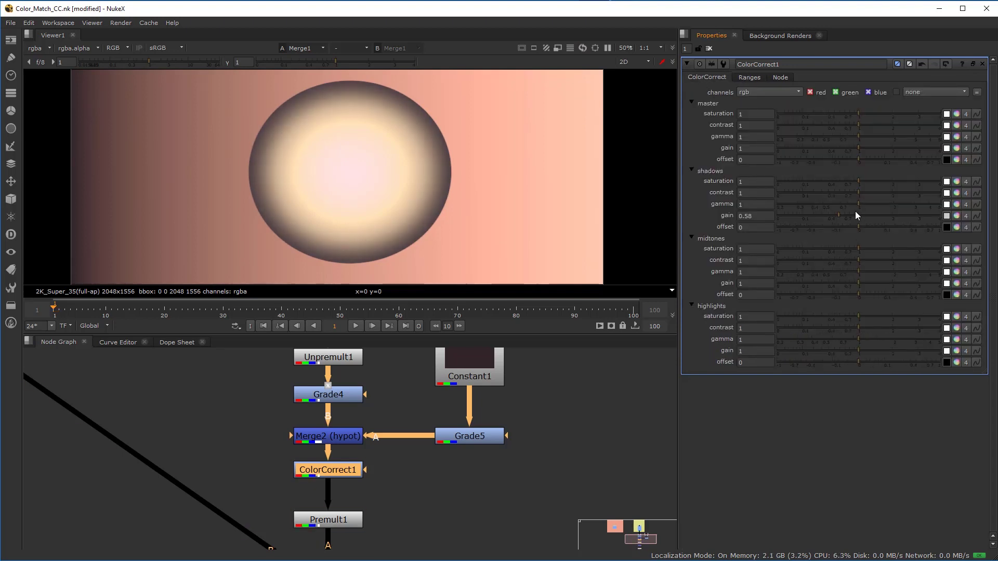
pyautogui.moveTo(847, 217)
pyautogui.mouseDown()
pyautogui.moveTo(860, 217)
pyautogui.moveTo(833, 211)
pyautogui.moveTo(857, 216)
pyautogui.moveTo(844, 204)
pyautogui.moveTo(861, 204)
pyautogui.moveTo(842, 202)
pyautogui.moveTo(858, 205)
pyautogui.mouseUp()
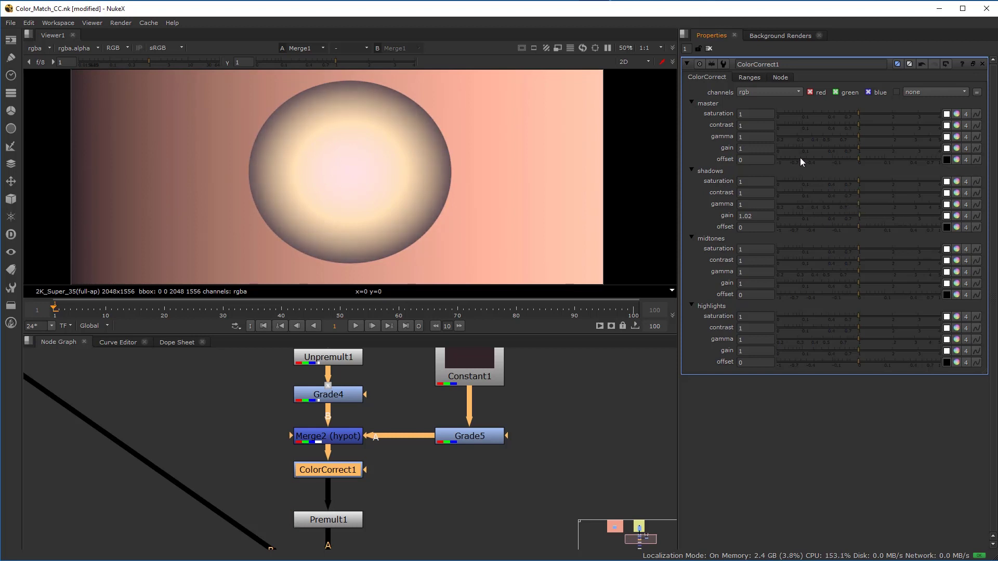
# Step: Recheck the shadow range curve and raise ColorCorrect1's shadows gain to about 1.46
pyautogui.click(745, 77)
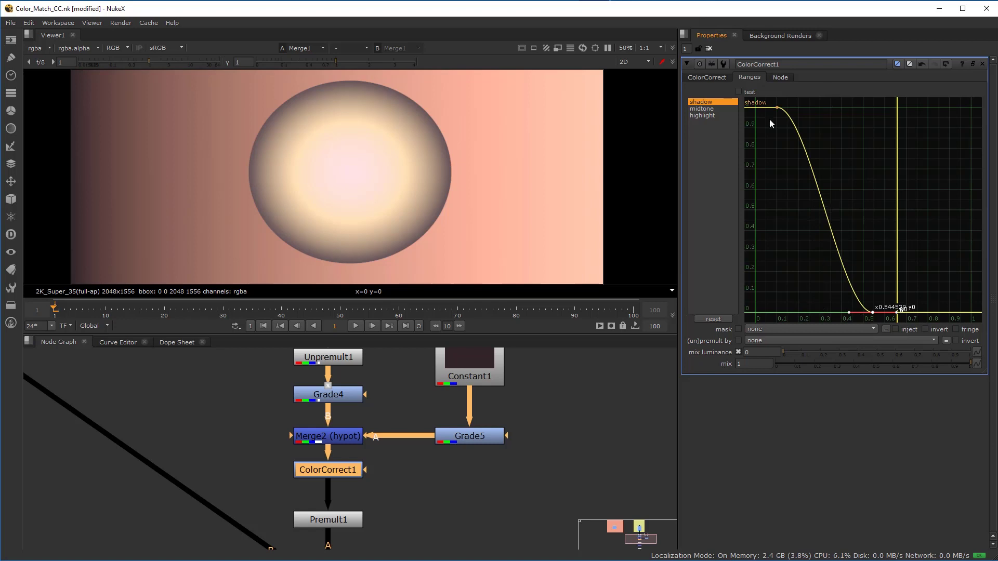
pyautogui.click(712, 79)
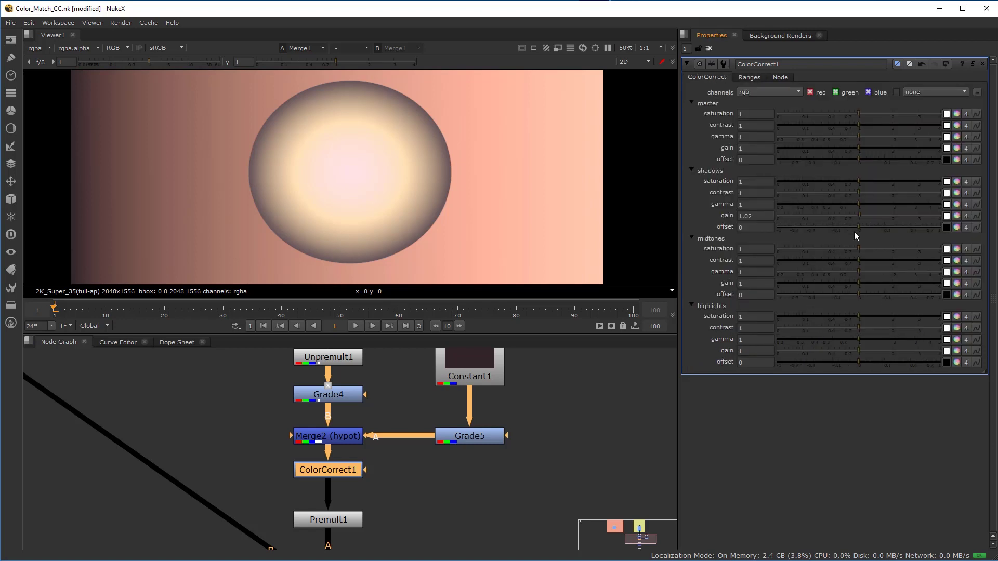
pyautogui.moveTo(855, 214)
pyautogui.mouseDown()
pyautogui.moveTo(841, 213)
pyautogui.moveTo(875, 216)
pyautogui.mouseUp()
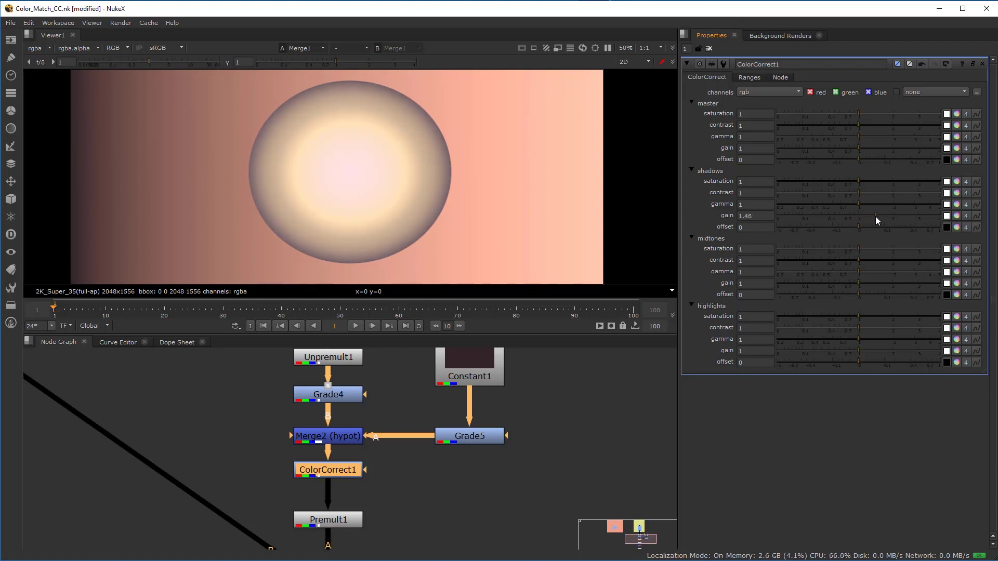
# Step: Reshape ColorCorrect1's highlight range curve to start rising at about 0.60 and reach full strength at about 0.78
pyautogui.scroll(-2, 222, 203)
pyautogui.scroll(1, 172, 180)
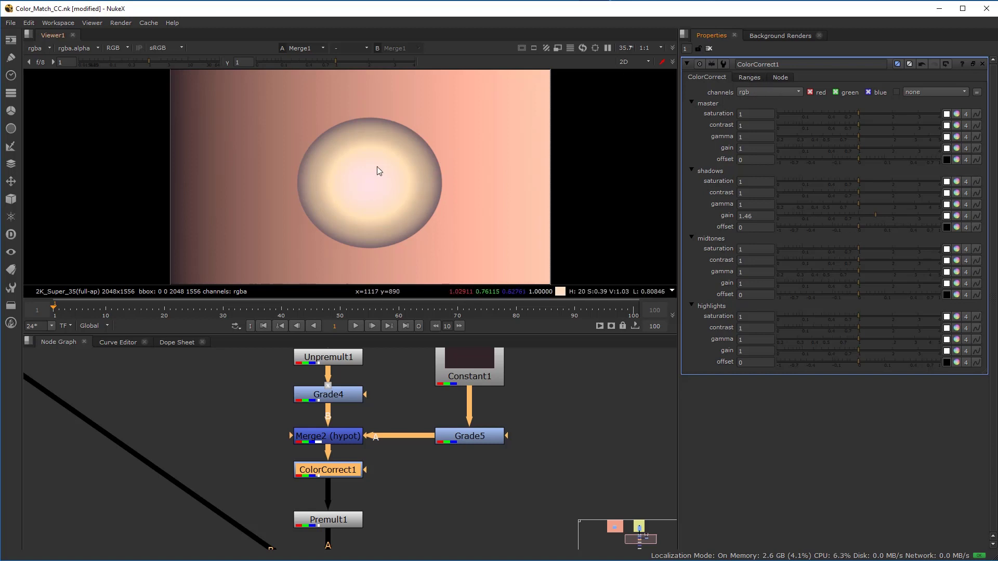
pyautogui.press('+')
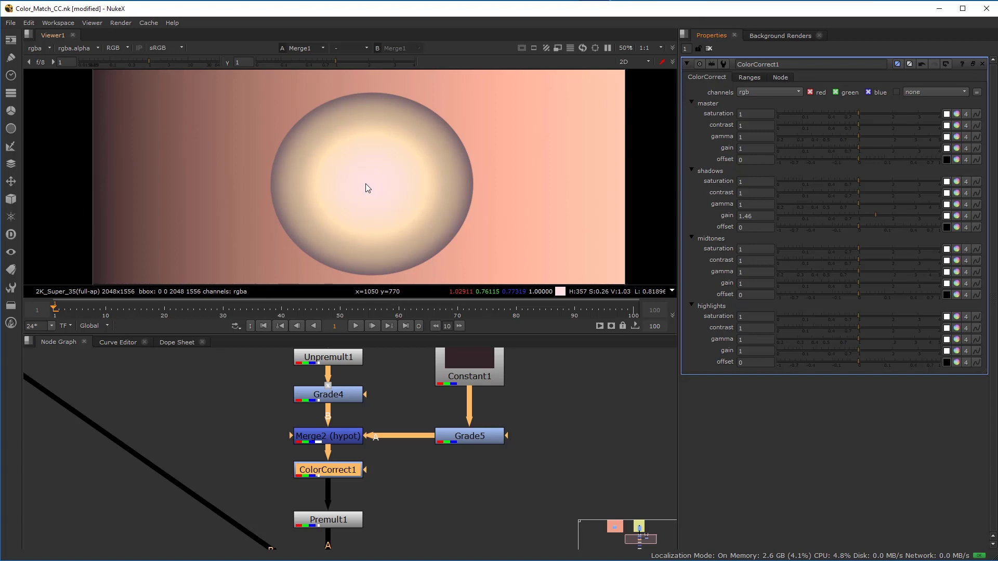
pyautogui.click(749, 77)
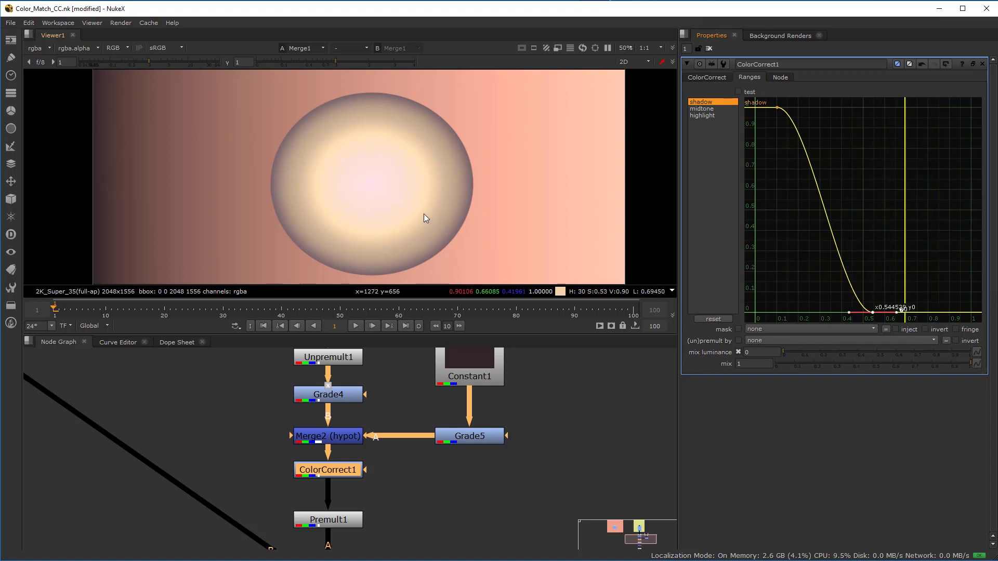
pyautogui.click(697, 116)
pyautogui.click(893, 313)
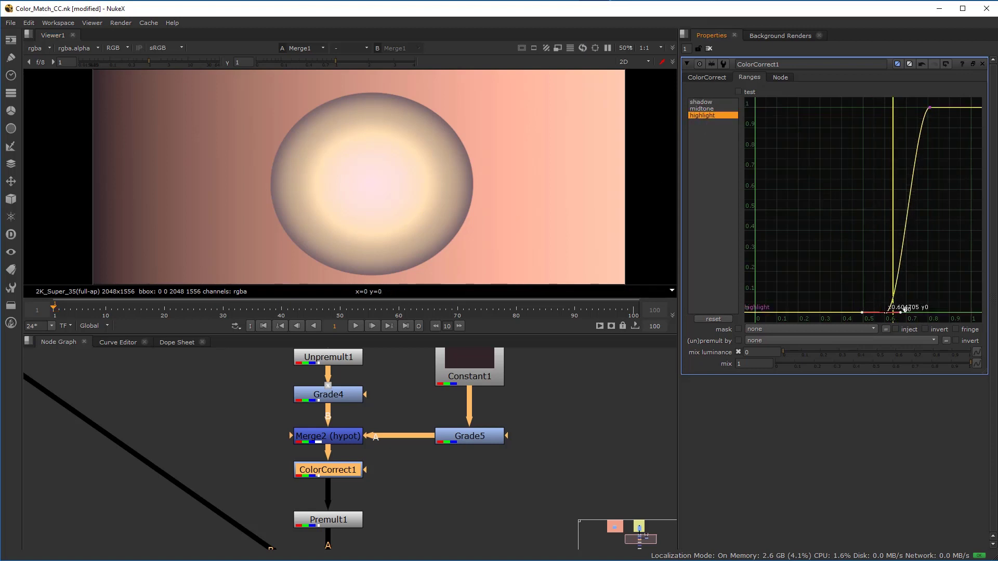
pyautogui.rightClick(885, 312)
pyautogui.click(932, 111)
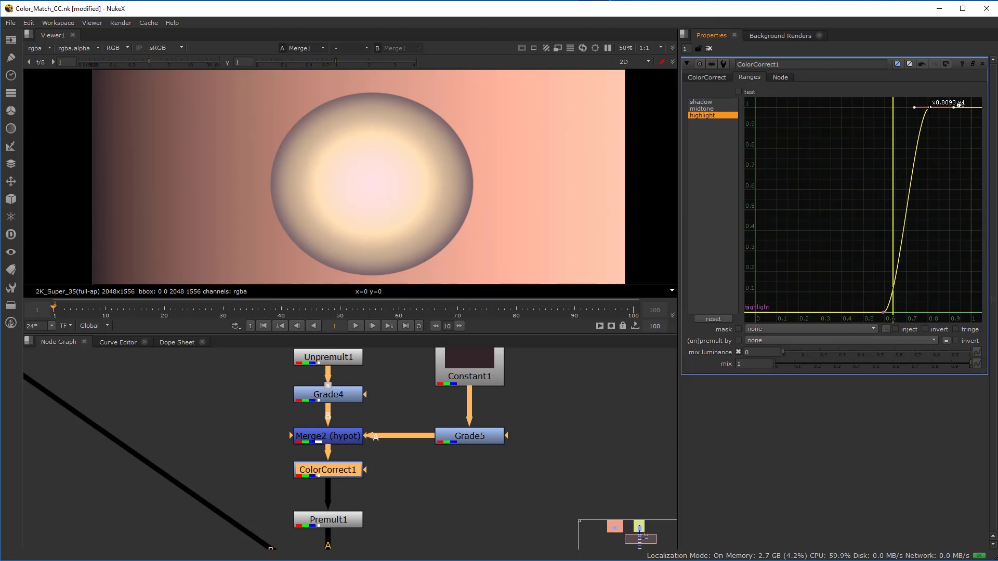
pyautogui.moveTo(929, 108); pyautogui.dragTo(924, 108)
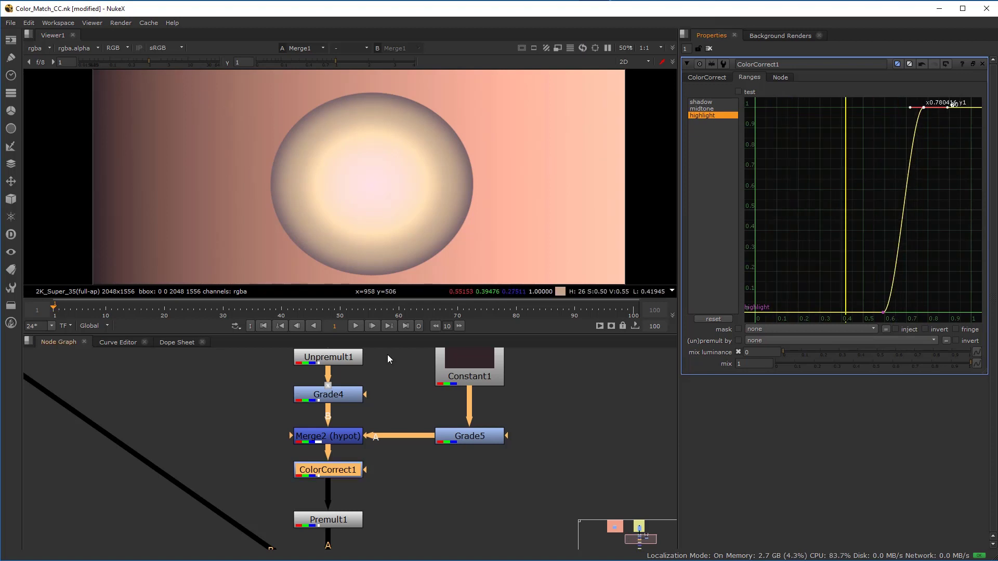
# Step: Lower the highlights gain of ColorCorrect1 to 0.94
pyautogui.click(707, 77)
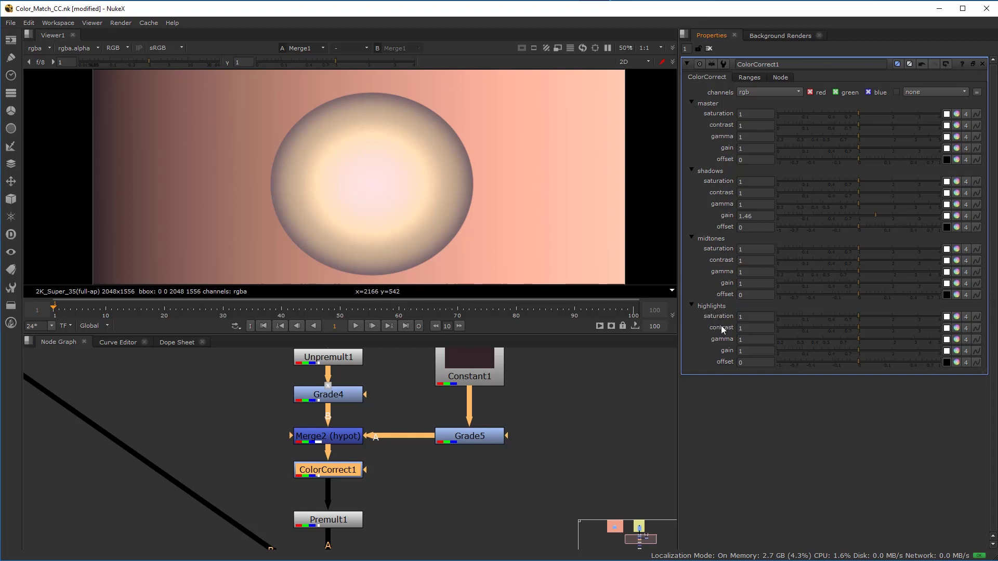
pyautogui.moveTo(856, 351); pyautogui.dragTo(856, 348)
pyautogui.rightClick(853, 351)
pyautogui.click(853, 351)
# Step: Widen ColorCorrect1's highlight range so it starts rising at about 0.44 and reaches full strength at about 0.85
pyautogui.click(750, 77)
pyautogui.moveTo(887, 314); pyautogui.dragTo(852, 312)
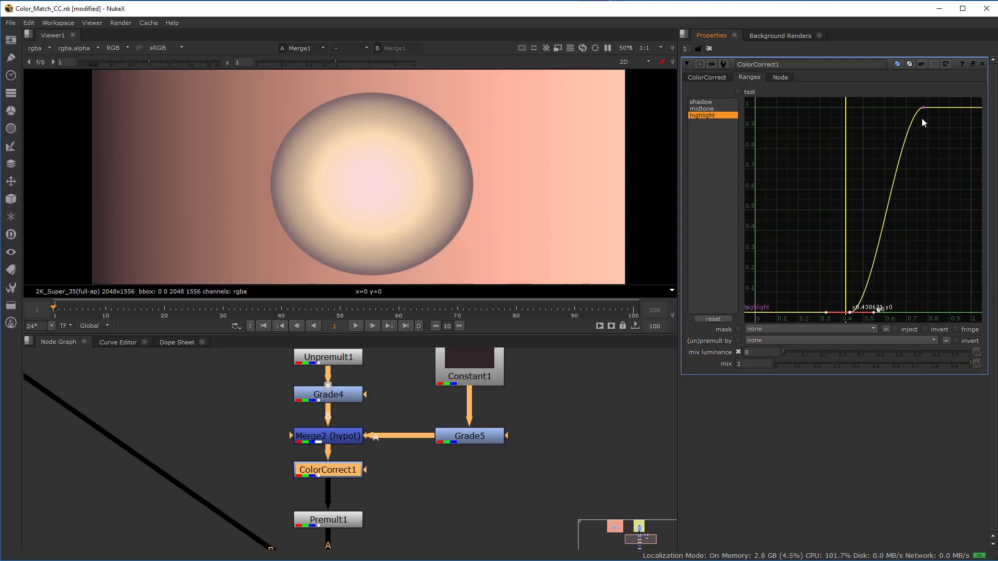
pyautogui.moveTo(924, 107); pyautogui.dragTo(940, 107)
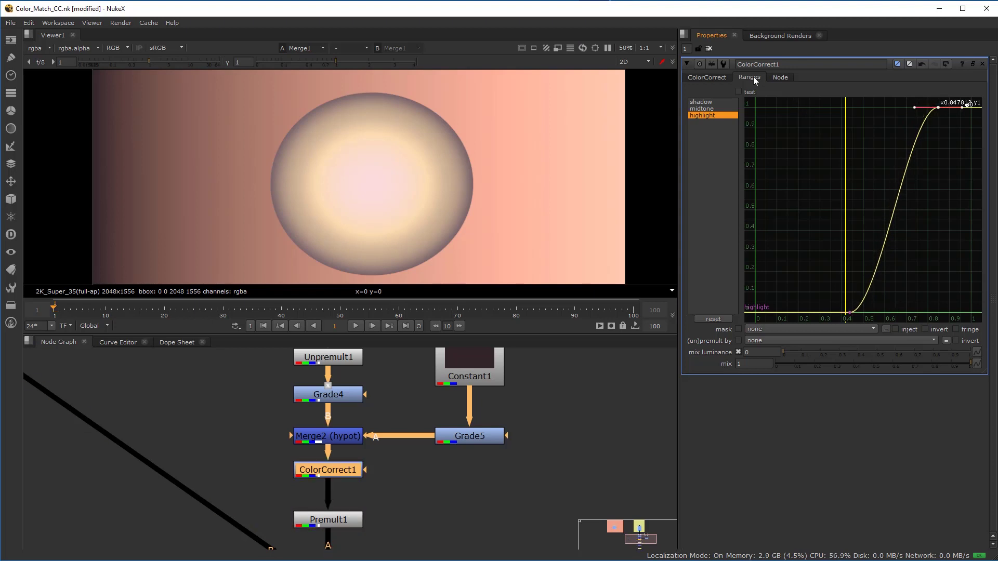
pyautogui.click(707, 77)
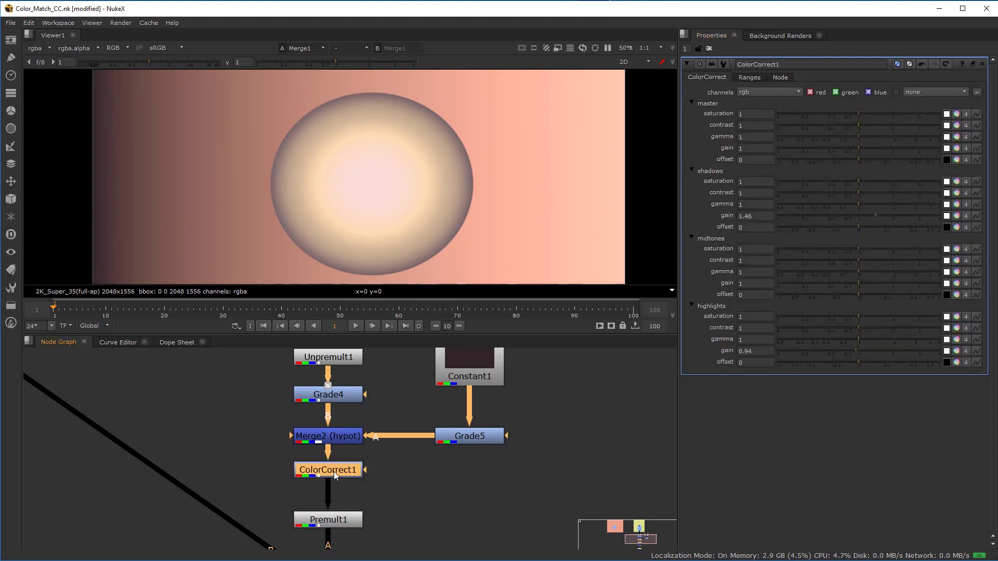
# Step: Toggle ColorCorrect1 off and on repeatedly to compare the sphere against the backplate with and without the correction
pyautogui.press('d')
pyautogui.press('d')
pyautogui.press('d')
pyautogui.press('d')
pyautogui.press('d')
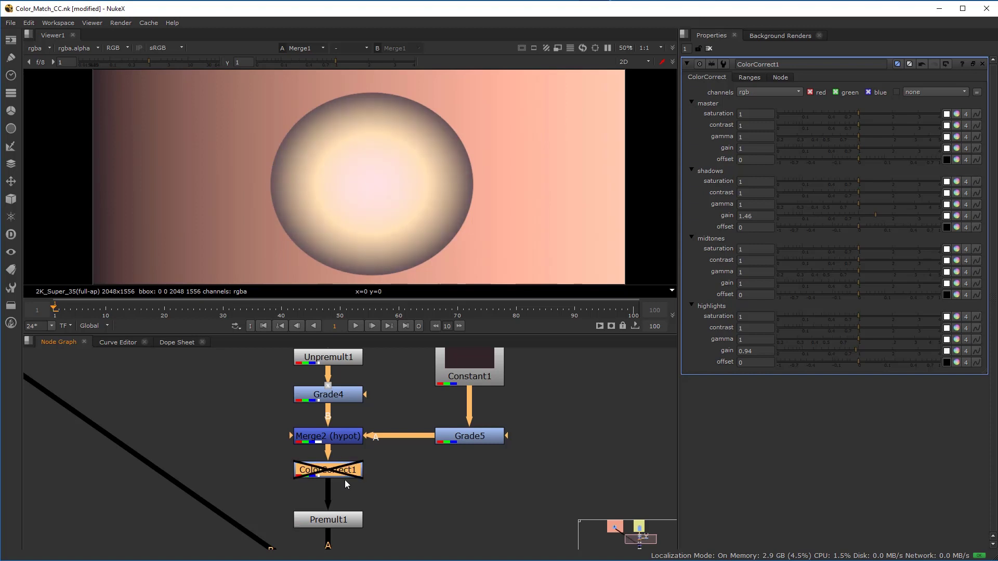
pyautogui.press('d')
pyautogui.scroll(-3, 307, 179)
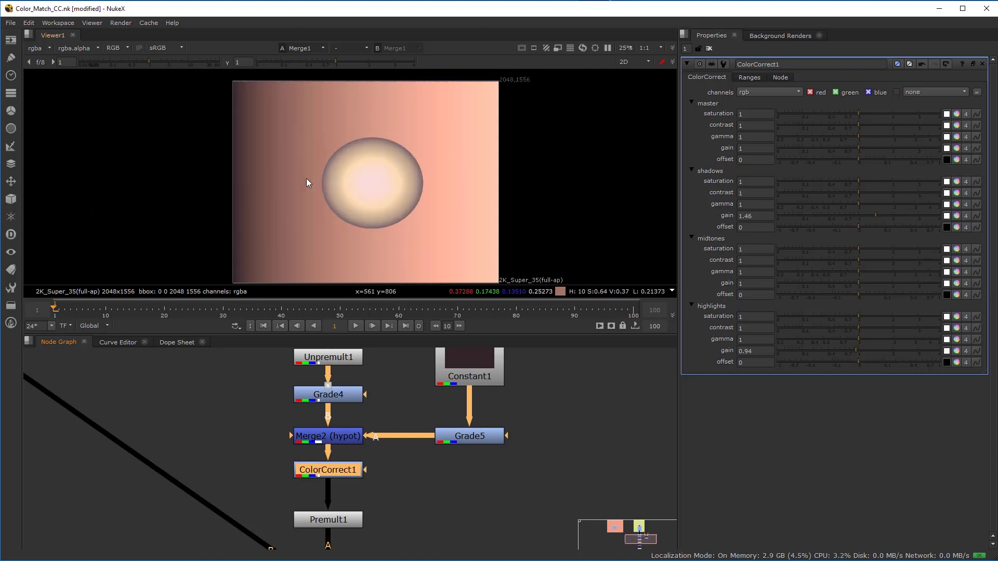
pyautogui.scroll(2, 309, 180)
pyautogui.press('d')
pyautogui.press('d')
pyautogui.press('d')
pyautogui.press('d')
pyautogui.press('d')
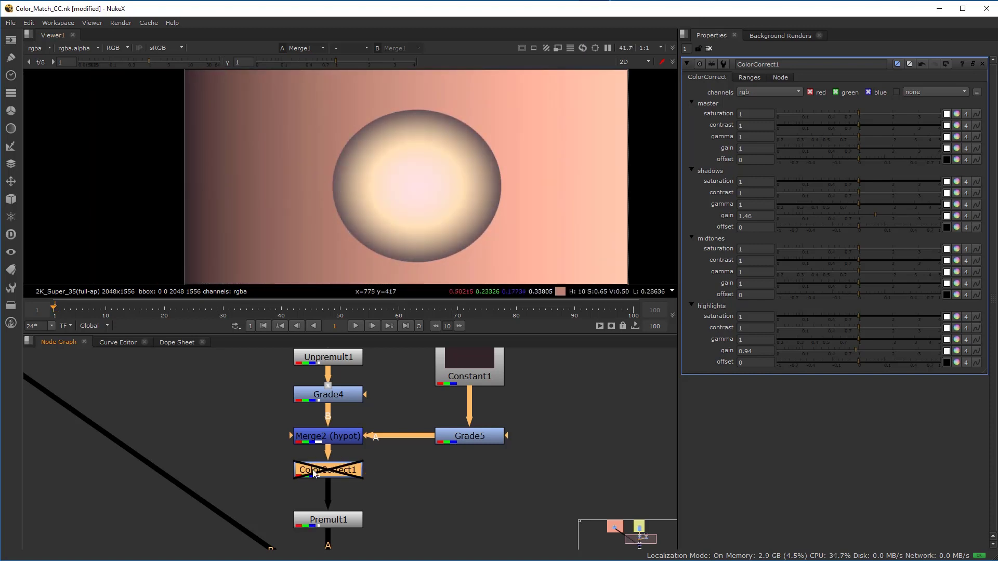
pyautogui.press('d')
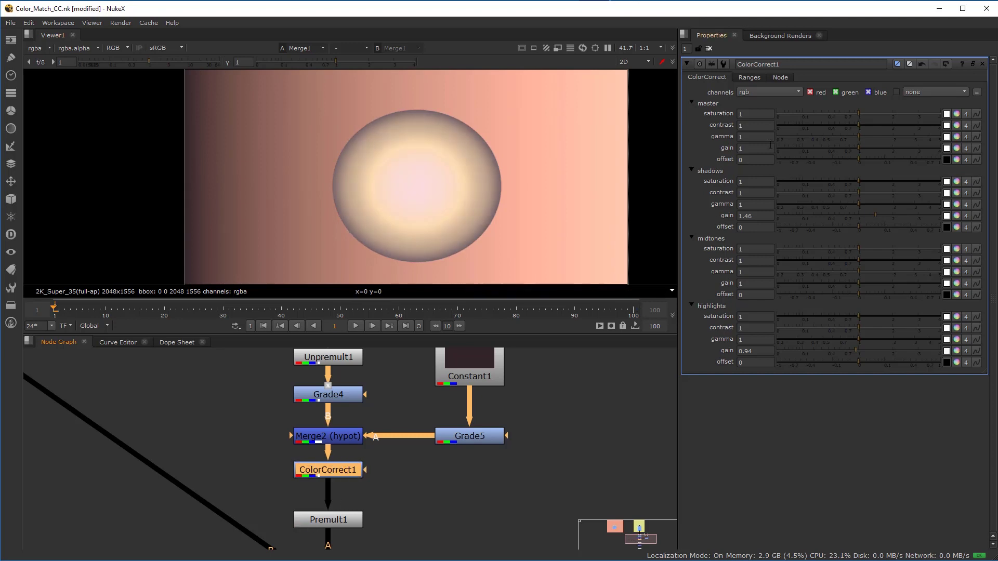
# Step: Review ColorCorrect1's highlight, midtone and shadow range curves against its colour correction settings
pyautogui.click(750, 79)
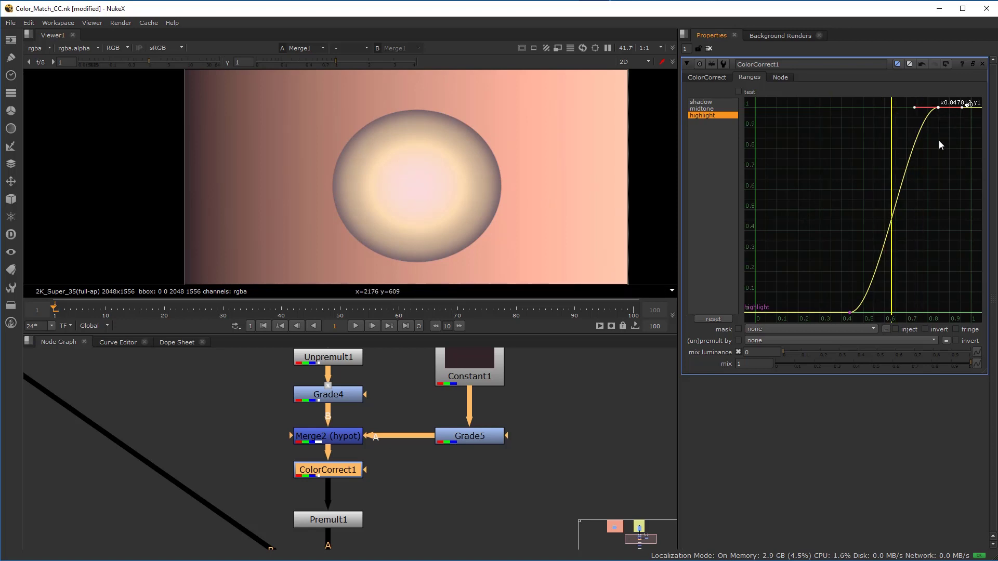
pyautogui.press('d')
pyautogui.press('d')
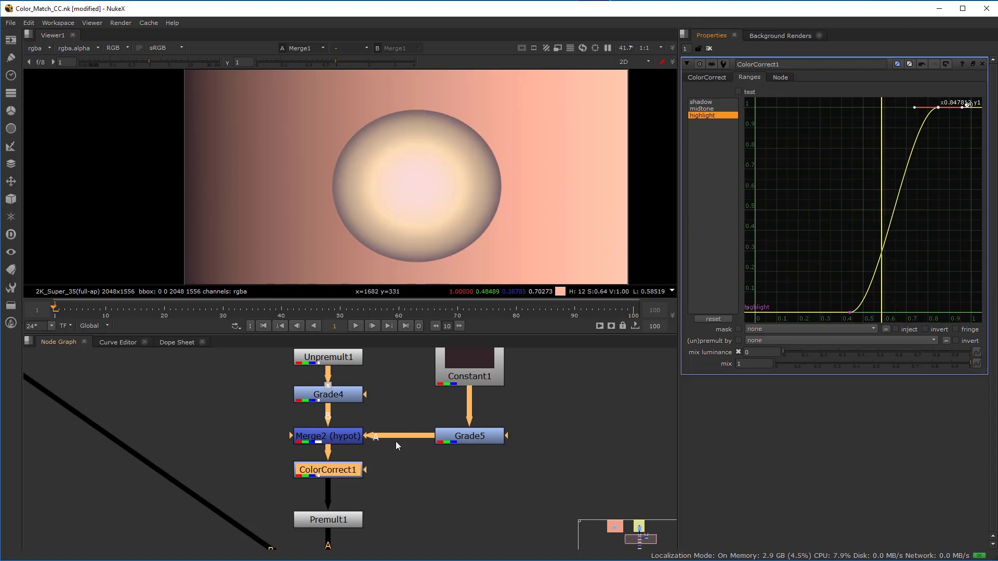
pyautogui.click(704, 108)
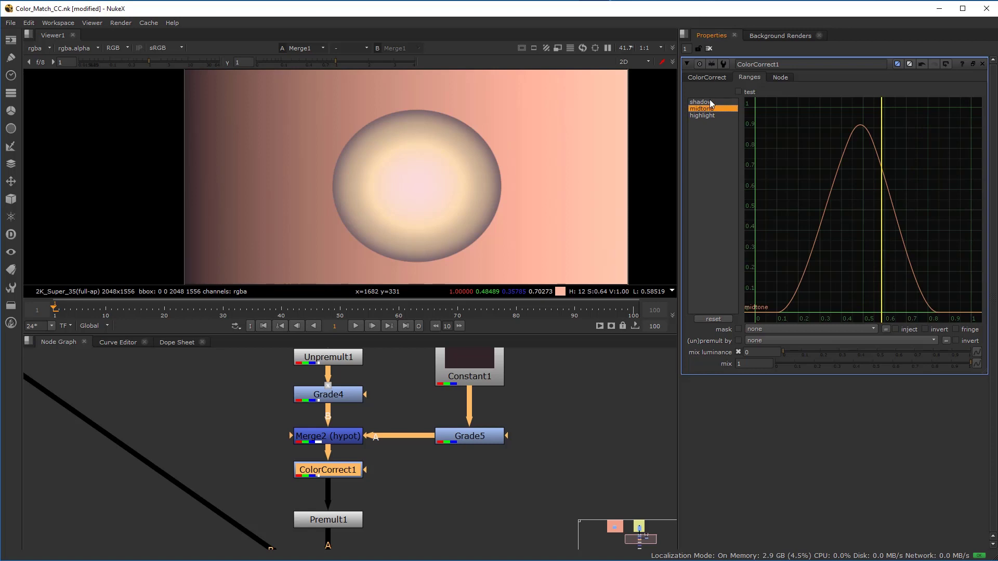
pyautogui.click(710, 101)
pyautogui.click(709, 108)
pyautogui.click(704, 100)
pyautogui.click(700, 108)
pyautogui.click(707, 77)
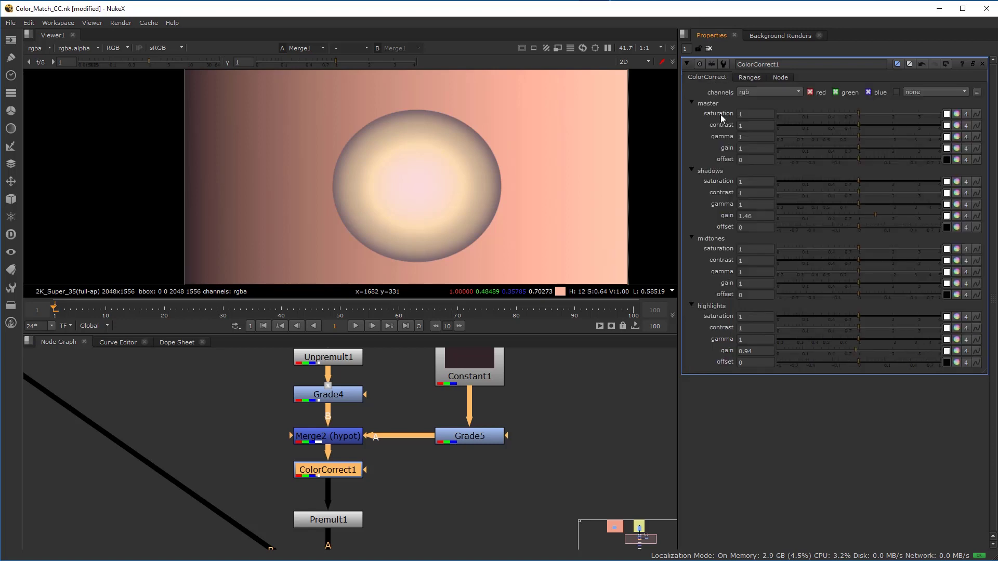
pyautogui.click(746, 81)
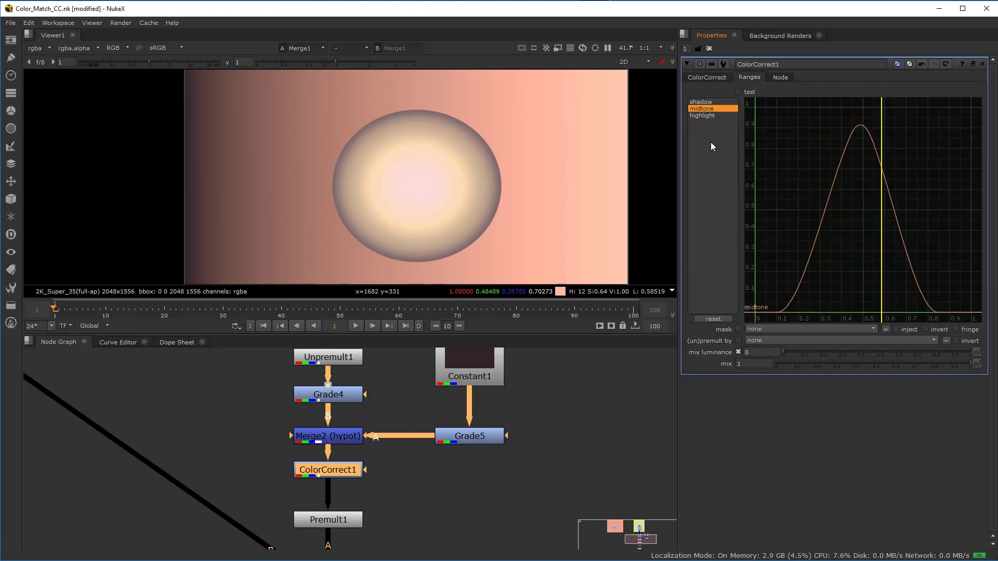
pyautogui.click(712, 117)
pyautogui.click(711, 102)
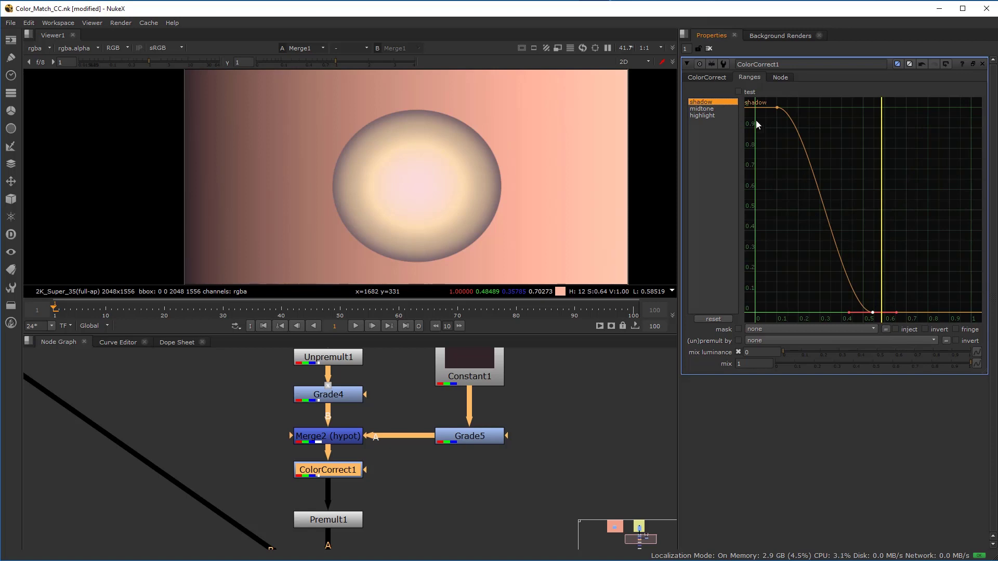
pyautogui.click(713, 78)
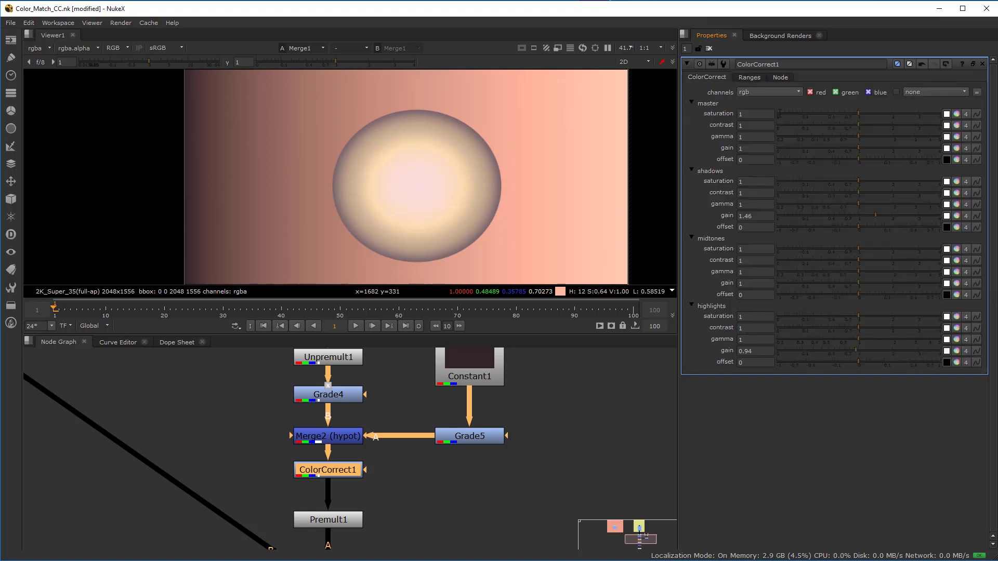
pyautogui.click(749, 78)
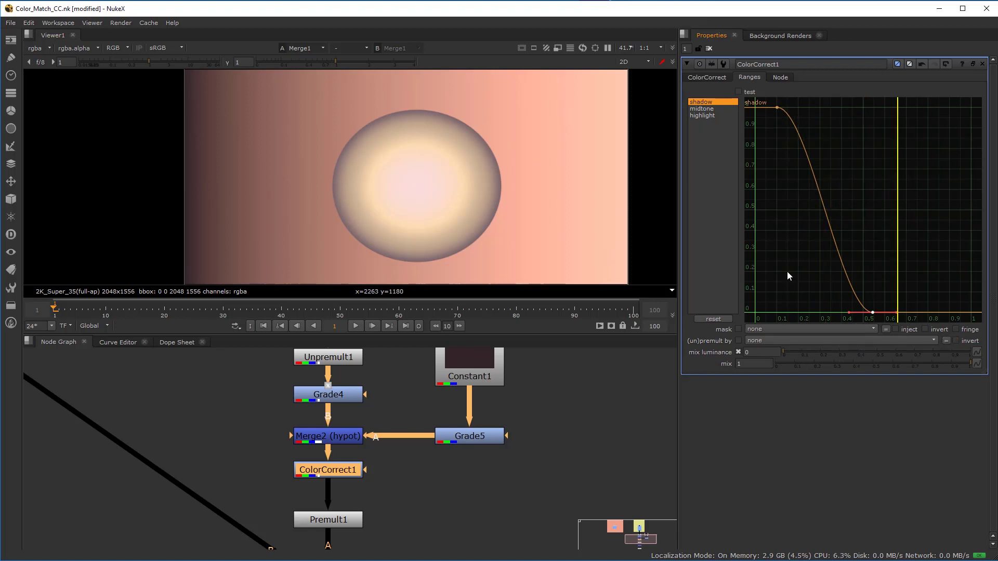
# Step: Replace ColorCorrect1 with a fresh ColorCorrect node inserted between Merge2 and Premult1
pyautogui.press('d')
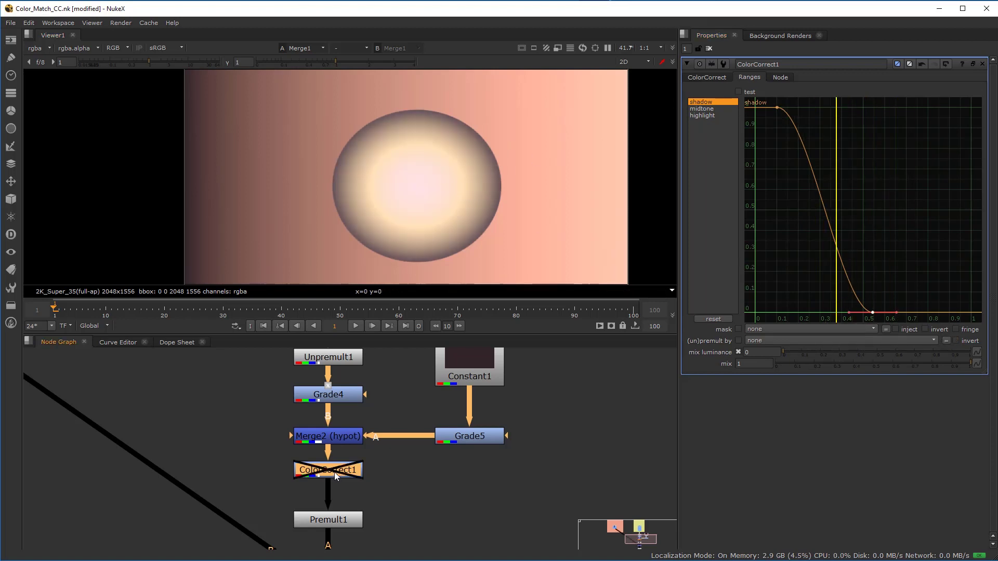
pyautogui.press('d')
pyautogui.press('d')
pyautogui.press('Delete')
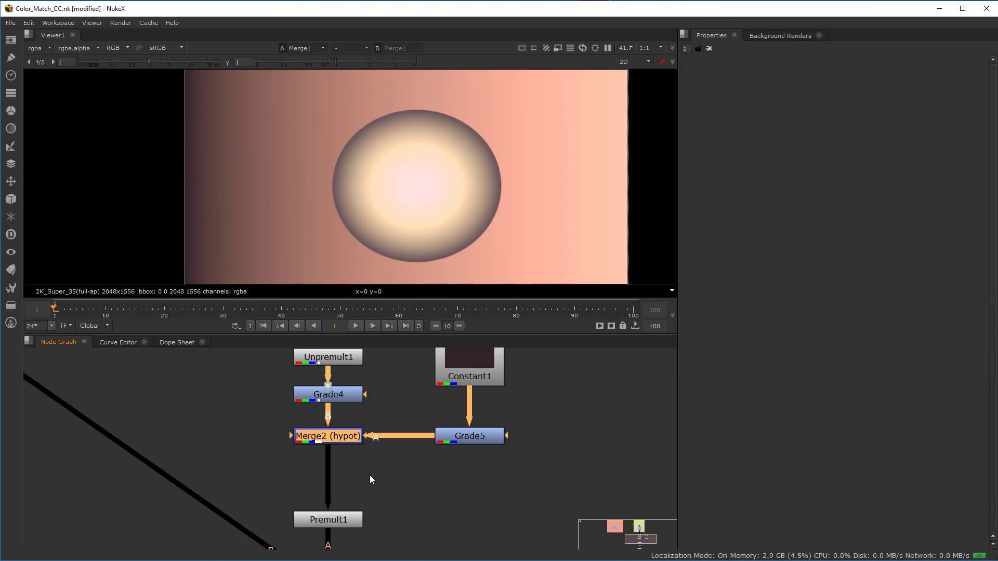
pyautogui.hotkey('ctrl', 'z')
pyautogui.moveTo(385, 472); pyautogui.dragTo(332, 476)
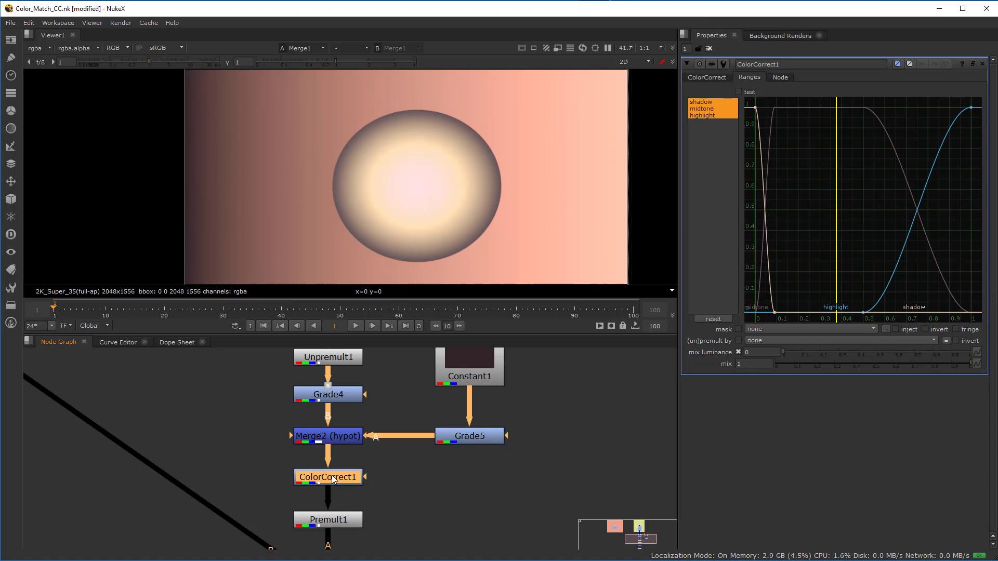
# Step: Reshape the new ColorCorrect node's shadow range to start falling at about 0.13 and reach zero at about 0.33
pyautogui.click(707, 108)
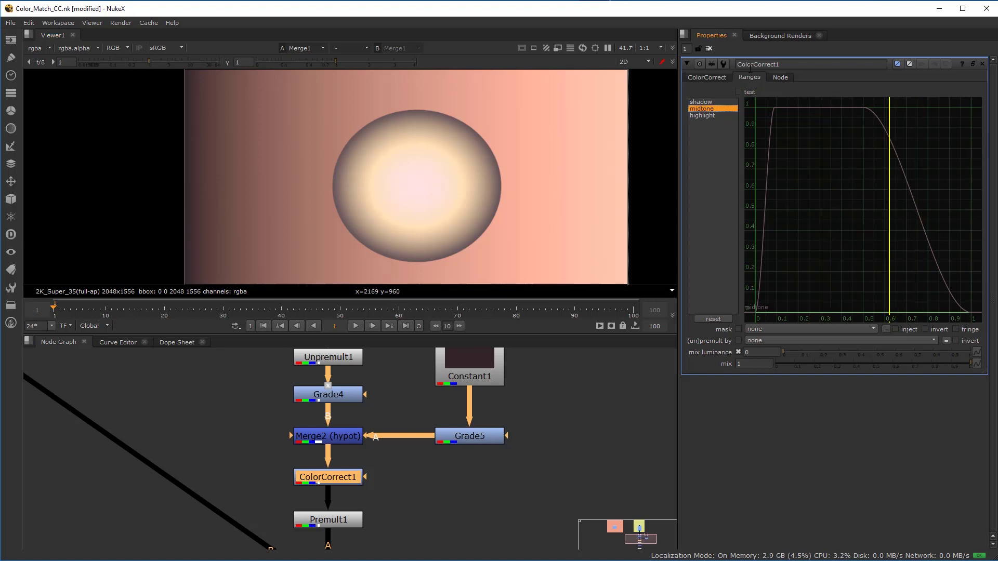
pyautogui.moveTo(699, 115); pyautogui.dragTo(707, 101)
pyautogui.moveTo(774, 313); pyautogui.dragTo(825, 313)
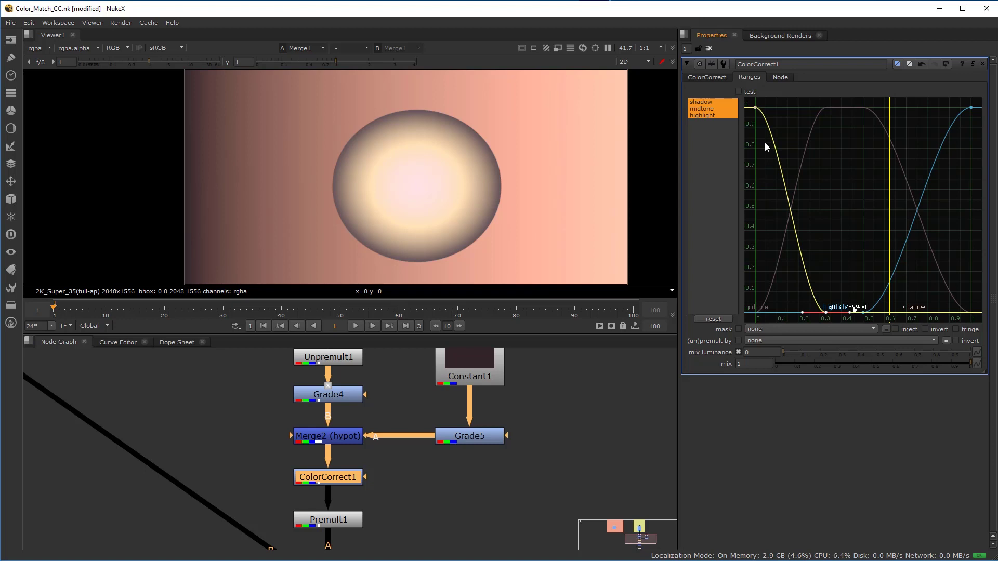
pyautogui.moveTo(755, 107); pyautogui.dragTo(783, 107)
# Step: Reshape the highlight range to start rising at about 0.59 and reach full strength at about 0.87
pyautogui.moveTo(863, 313)
pyautogui.mouseDown()
pyautogui.moveTo(901, 312)
pyautogui.moveTo(882, 312)
pyautogui.mouseUp()
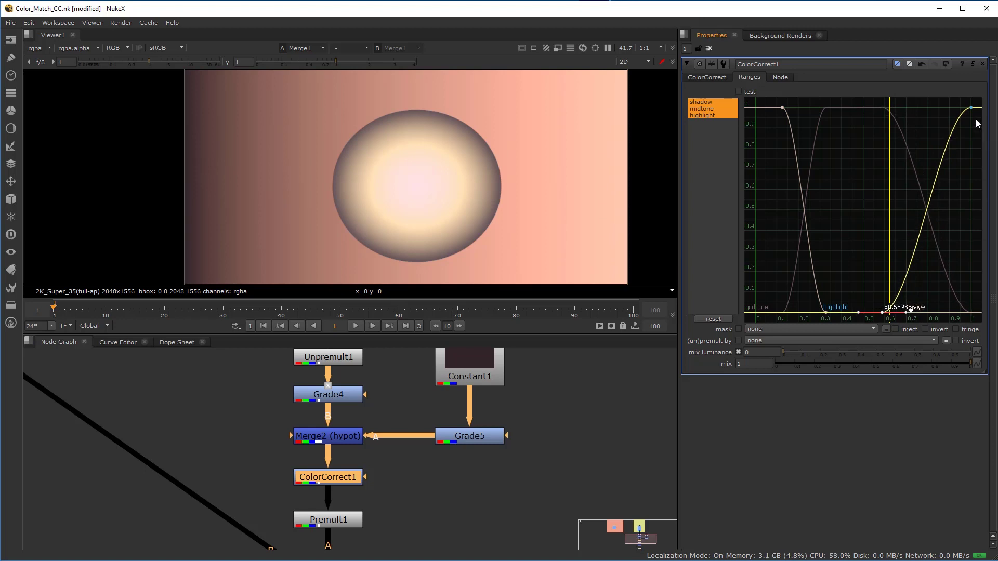
pyautogui.moveTo(971, 108); pyautogui.dragTo(939, 107)
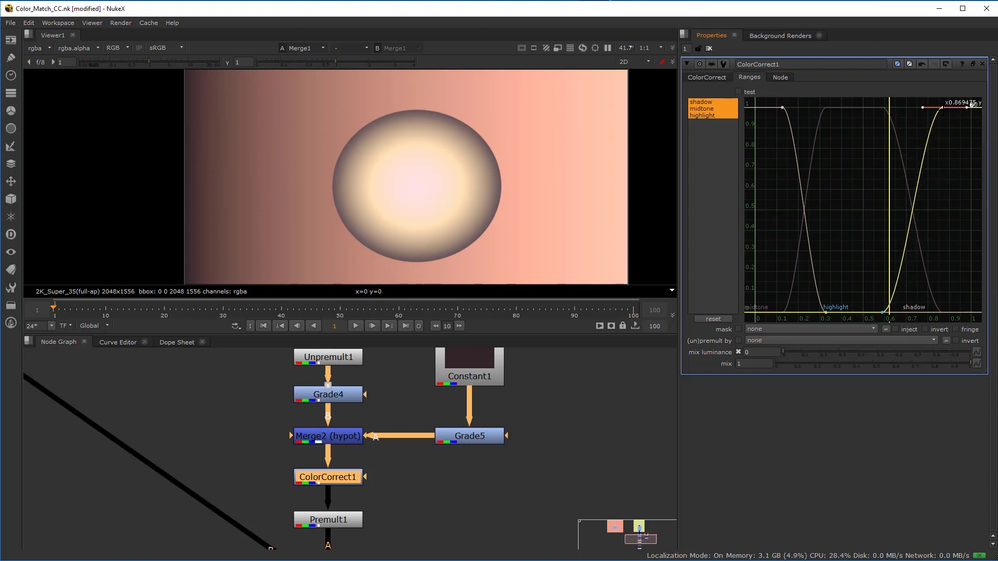
pyautogui.click(722, 79)
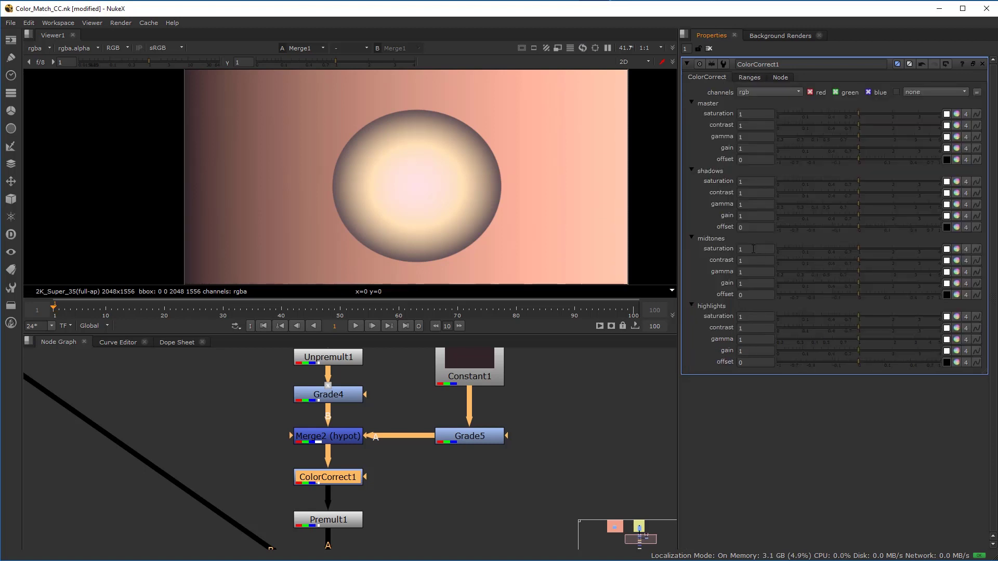
pyautogui.click(756, 82)
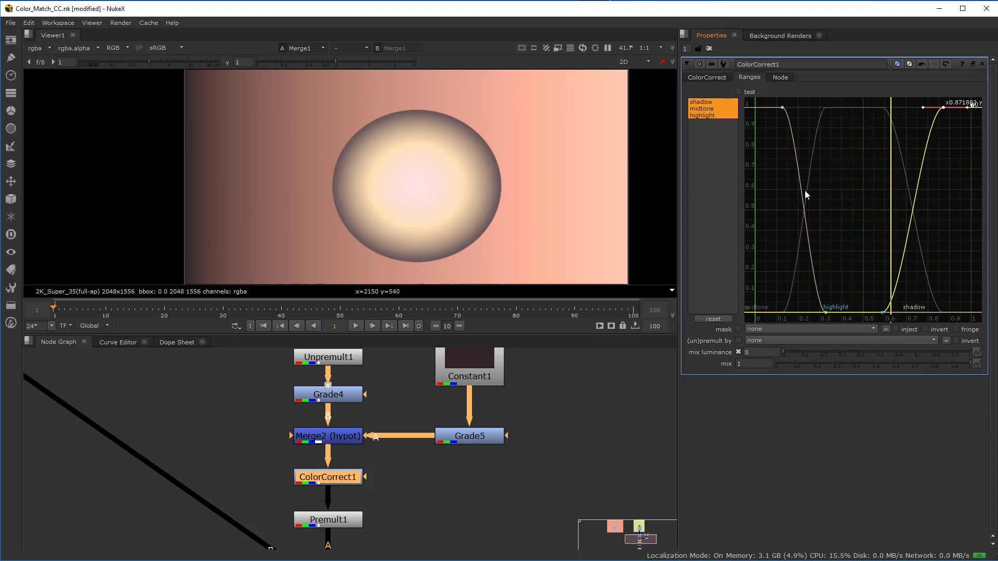
pyautogui.click(715, 77)
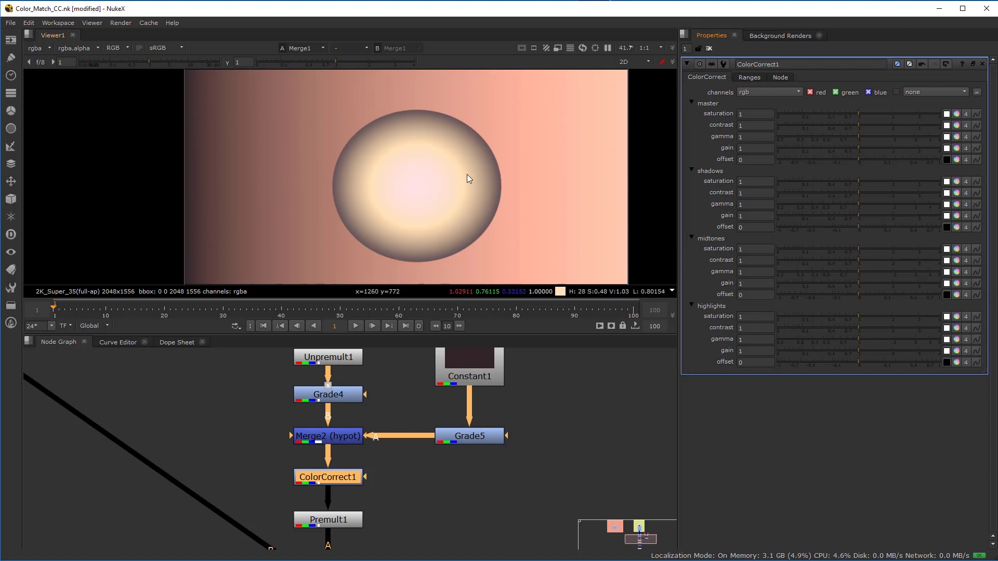
# Step: Move the start of the highlight range to about 0.68, and show only the shadow and midtone curves
pyautogui.click(748, 77)
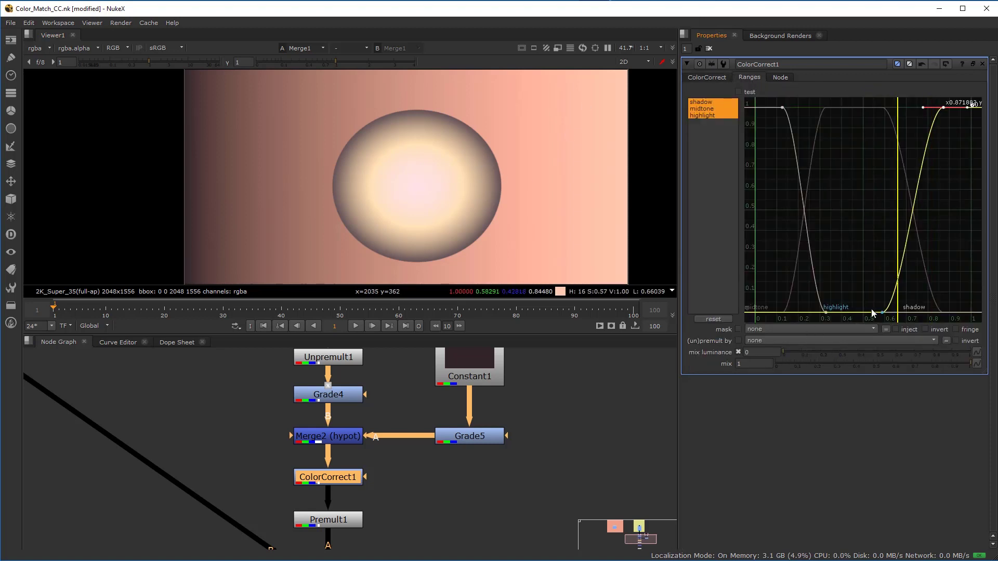
pyautogui.moveTo(882, 312); pyautogui.dragTo(906, 313)
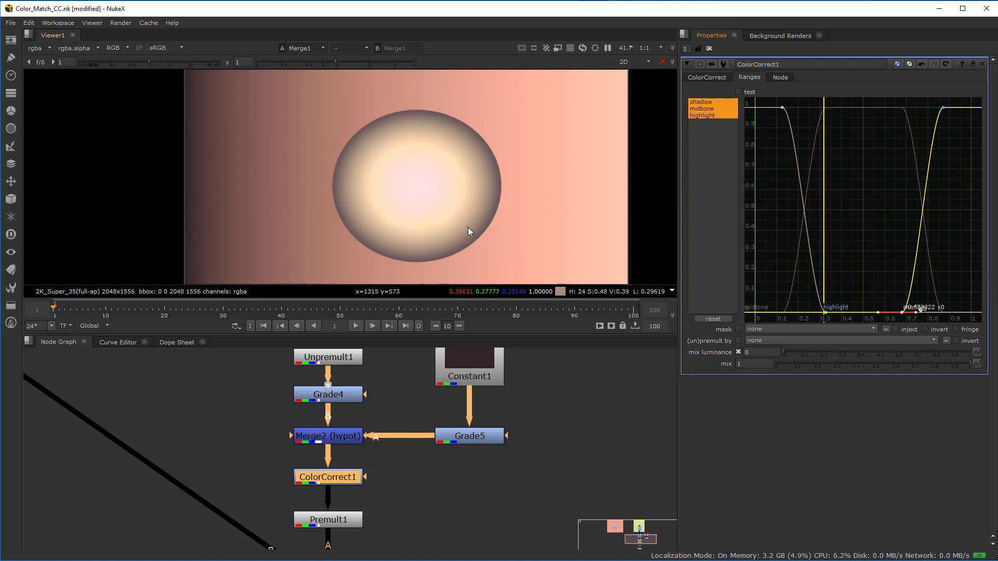
pyautogui.moveTo(711, 101); pyautogui.dragTo(706, 107)
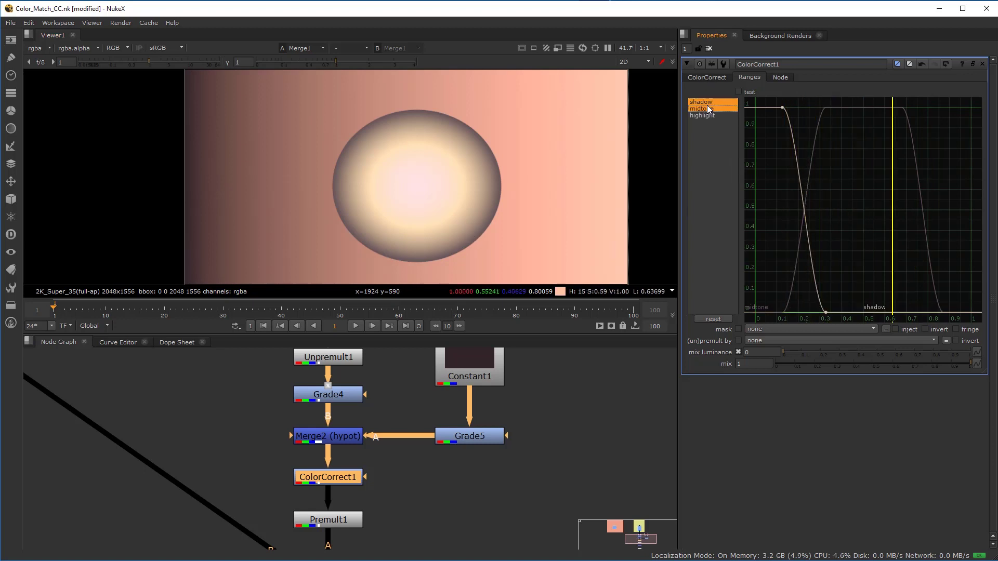
# Step: Show only the midtone range curve, and set ColorCorrect1's midtones contrast to 1.22, saturation to 1.26 and offset to -0.0002
pyautogui.click(711, 108)
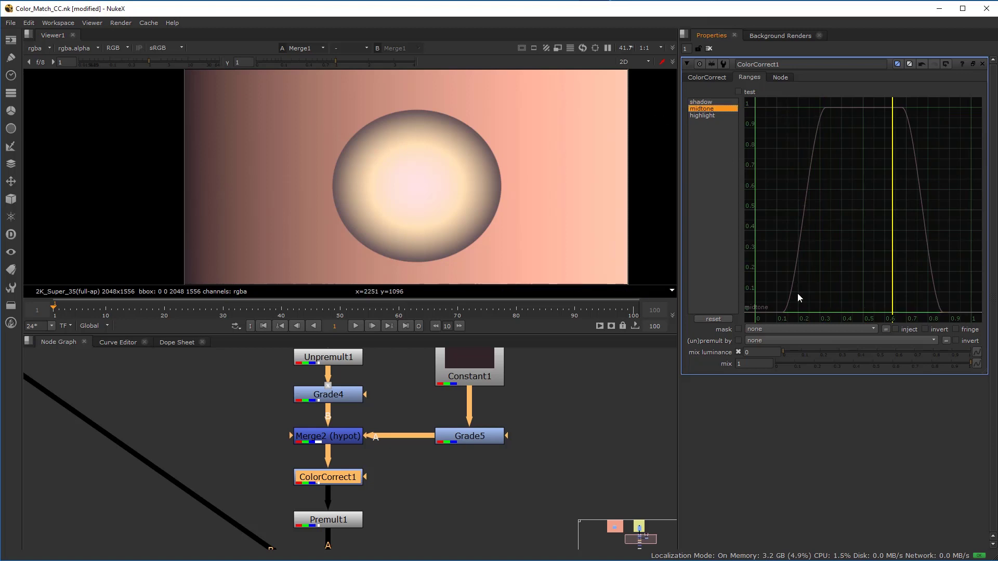
pyautogui.click(711, 76)
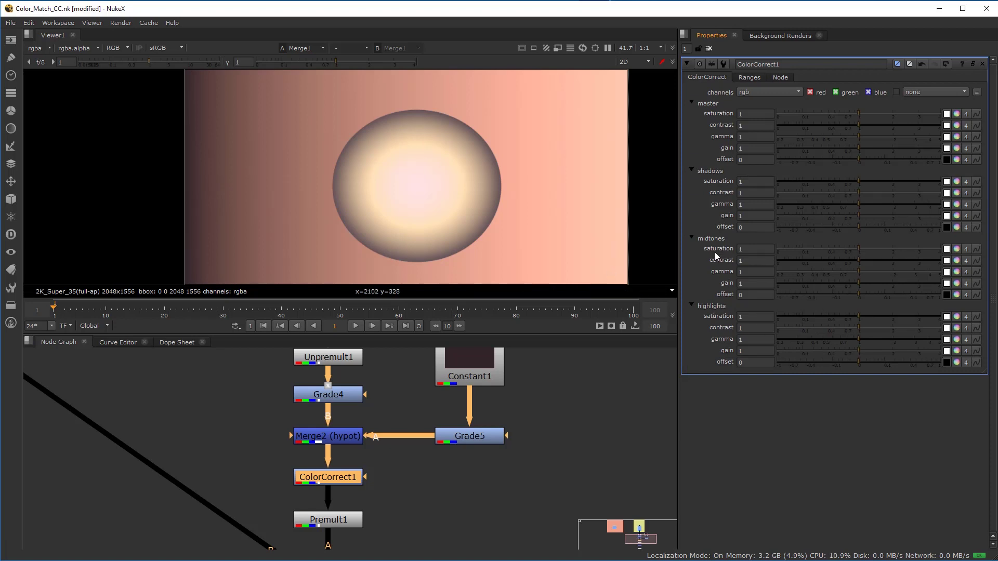
pyautogui.moveTo(850, 271)
pyautogui.mouseDown()
pyautogui.moveTo(868, 270)
pyautogui.moveTo(857, 268)
pyautogui.mouseUp()
pyautogui.moveTo(858, 271)
pyautogui.mouseDown()
pyautogui.moveTo(847, 268)
pyautogui.moveTo(859, 268)
pyautogui.mouseUp()
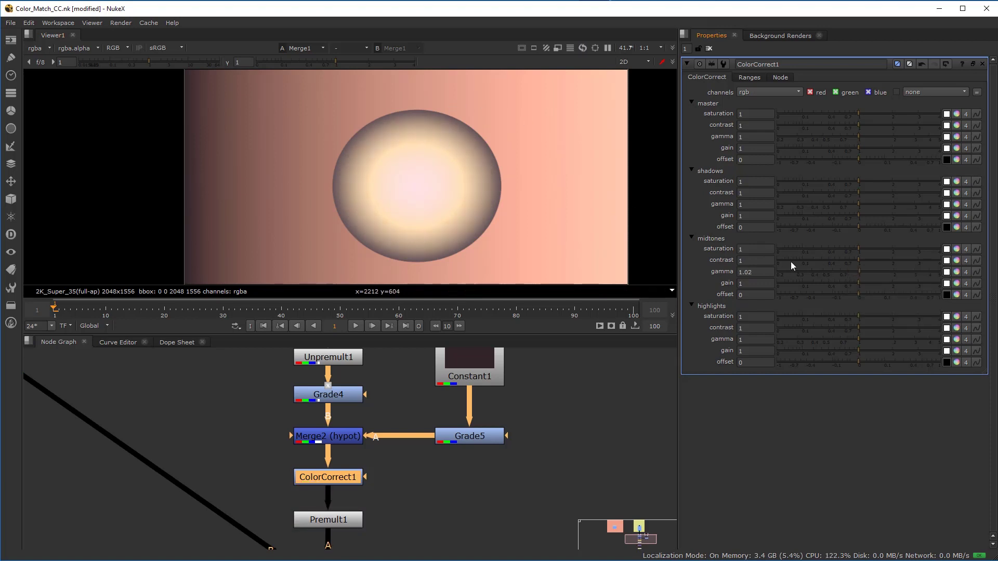
pyautogui.moveTo(852, 270)
pyautogui.mouseDown()
pyautogui.moveTo(865, 273)
pyautogui.moveTo(841, 282)
pyautogui.moveTo(858, 281)
pyautogui.moveTo(855, 294)
pyautogui.moveTo(824, 293)
pyautogui.moveTo(858, 298)
pyautogui.moveTo(858, 257)
pyautogui.moveTo(867, 260)
pyautogui.mouseUp()
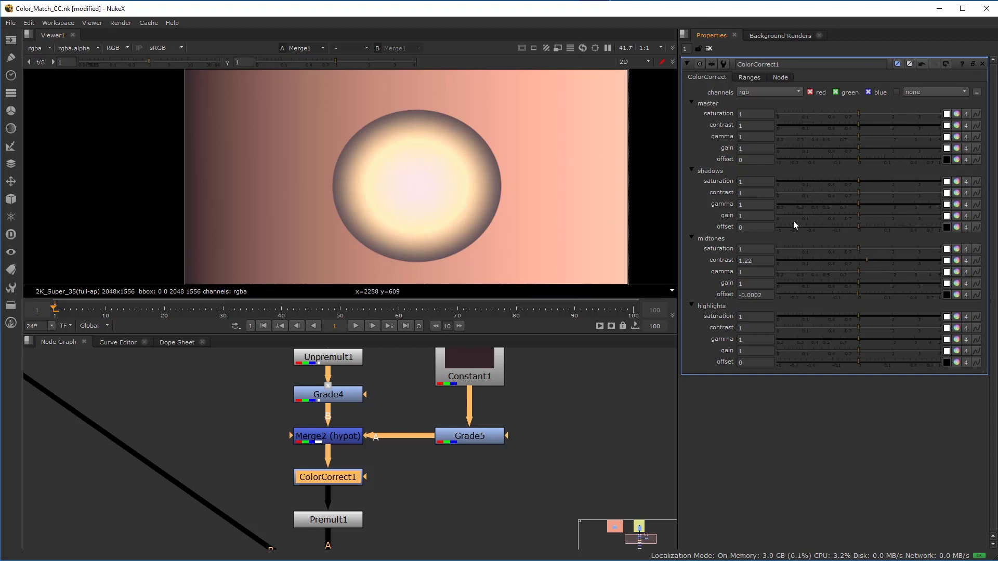
pyautogui.moveTo(859, 248); pyautogui.dragTo(869, 250)
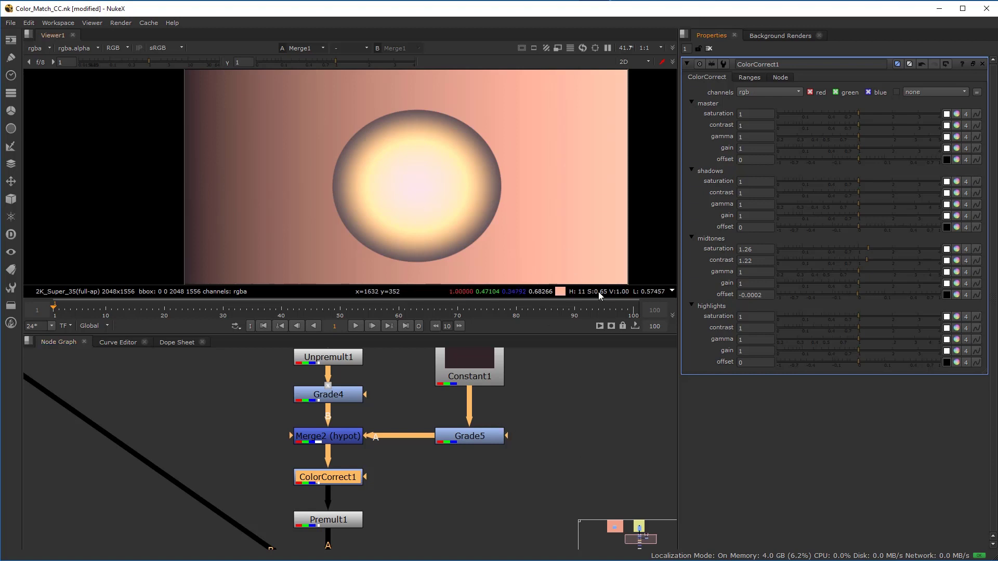
# Step: Clear the node selection in the node graph
pyautogui.scroll(-5, 398, 363)
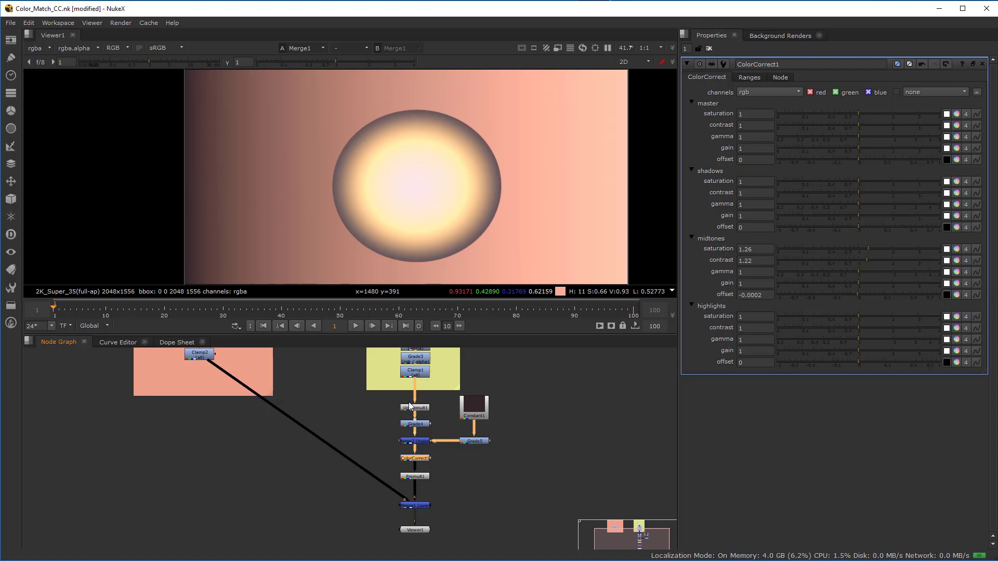
pyautogui.scroll(-2, 325, 472)
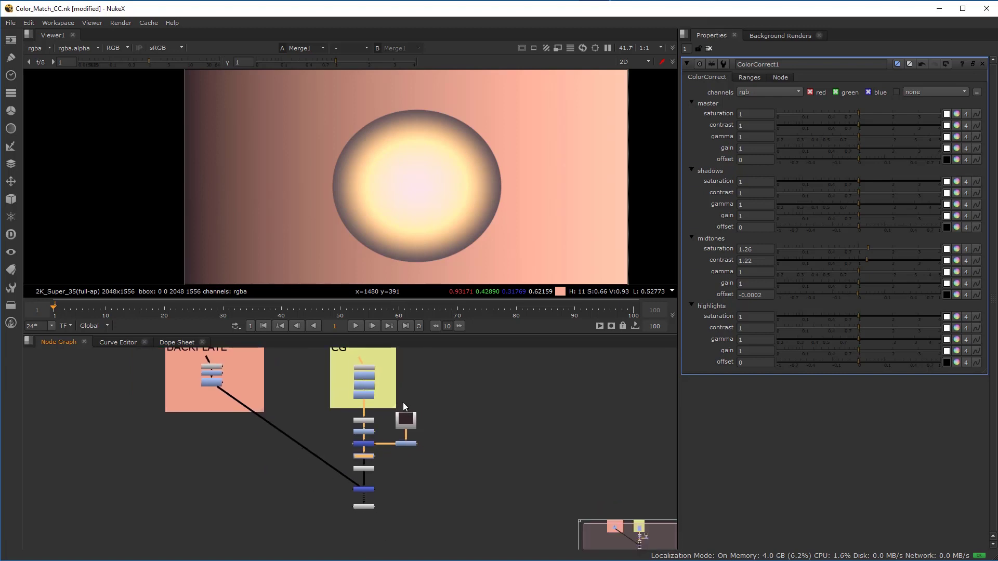
pyautogui.scroll(5, 404, 402)
pyautogui.click(214, 457)
pyautogui.moveTo(231, 482); pyautogui.dragTo(284, 462, button='middle')
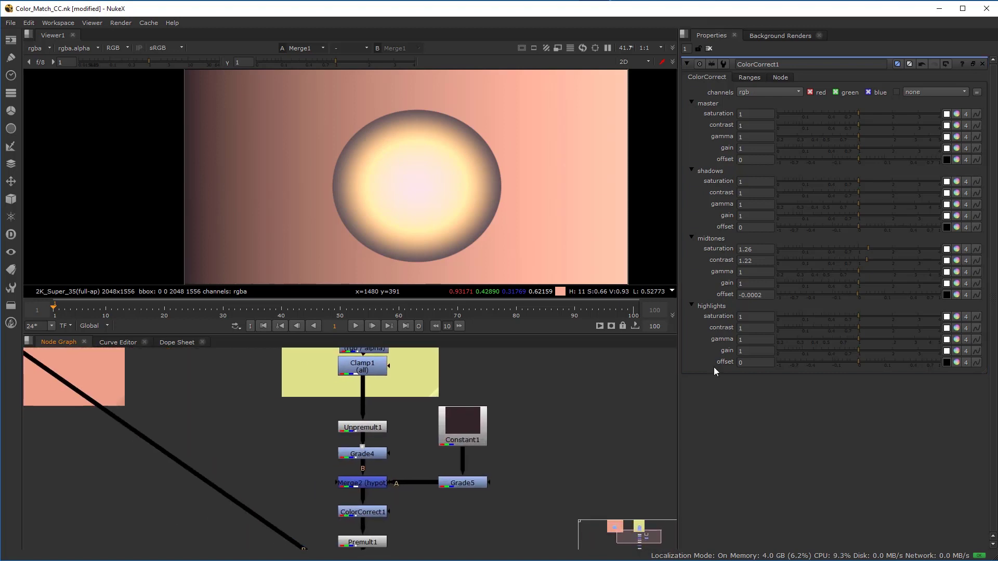